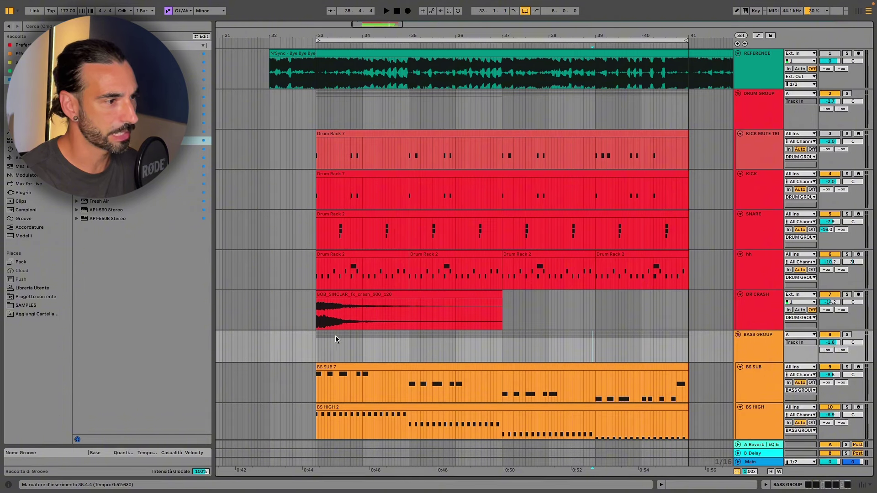
# Step: Look through the arrangement's tracks, from the drum and bass groups down to the stabs, orchestral hits, strings and lead
pyautogui.scroll(-4, 440, 320)
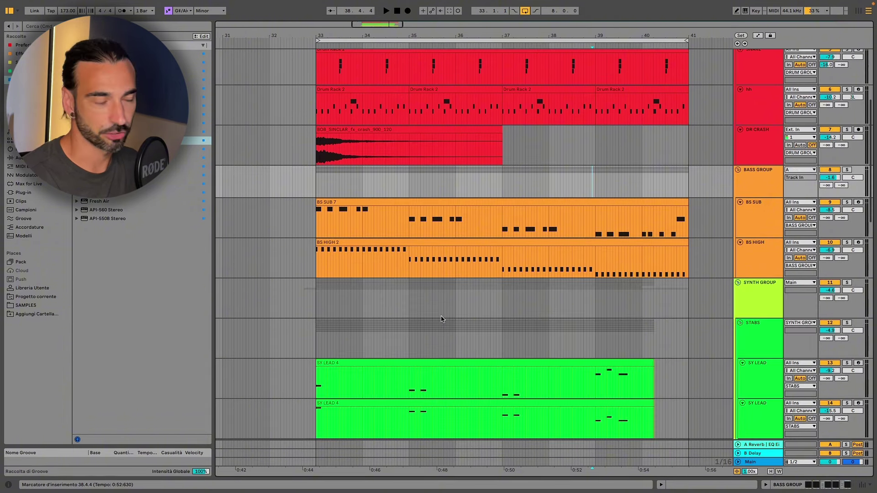
pyautogui.scroll(1, 401, 239)
pyautogui.scroll(-5, 404, 265)
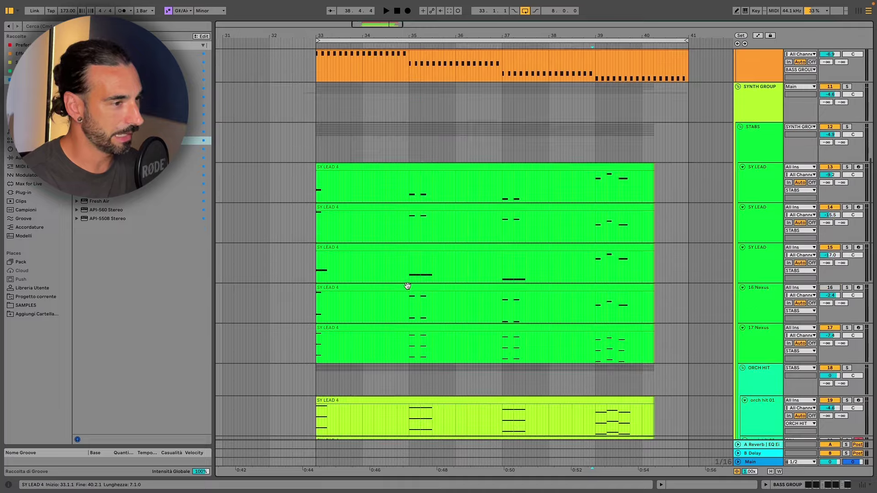
pyautogui.scroll(-5, 407, 286)
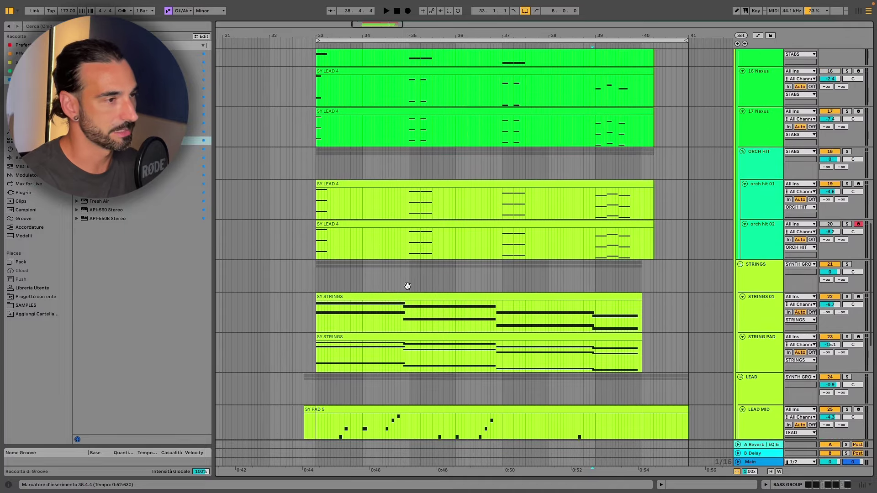
pyautogui.scroll(2, 407, 286)
pyautogui.click(341, 164)
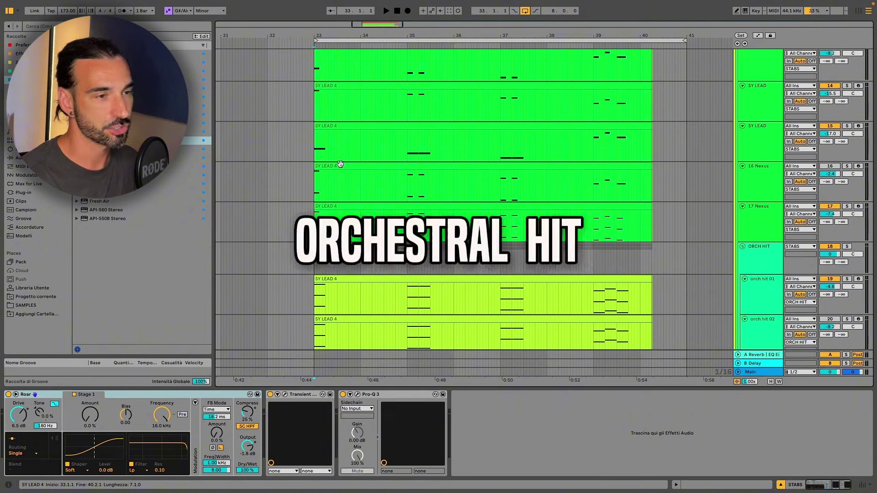
pyautogui.scroll(-3, 847, 137)
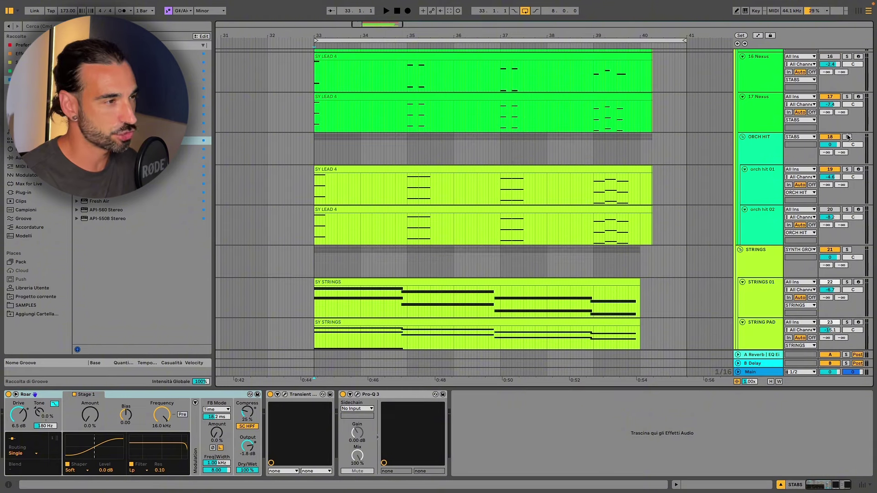
# Step: Solo the ORCH HIT group with its orch hit 01 track and audition the orchestral hit from bar 35
pyautogui.click(847, 137)
pyautogui.click(380, 195)
pyautogui.click(406, 194)
pyautogui.press('space')
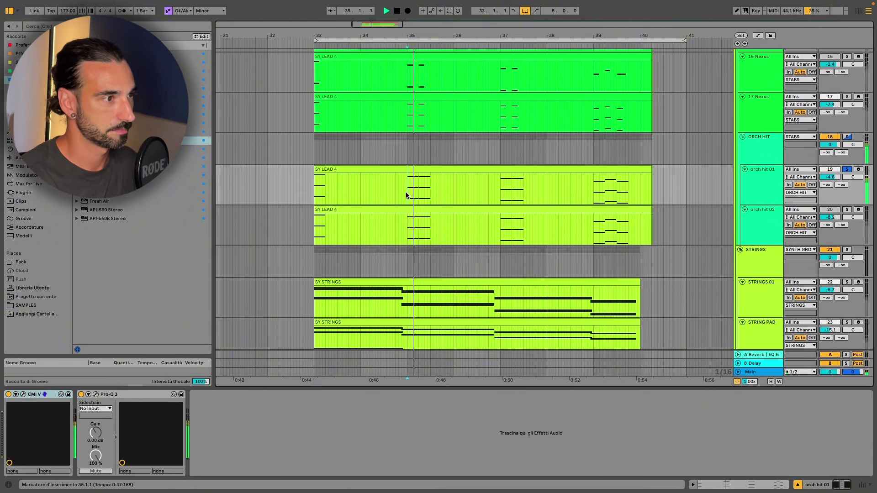
pyautogui.click(450, 149)
pyautogui.press('space')
# Step: Open the CMI V instrument window of the orch hit 01 track and move it slightly higher
pyautogui.scroll(3, 450, 152)
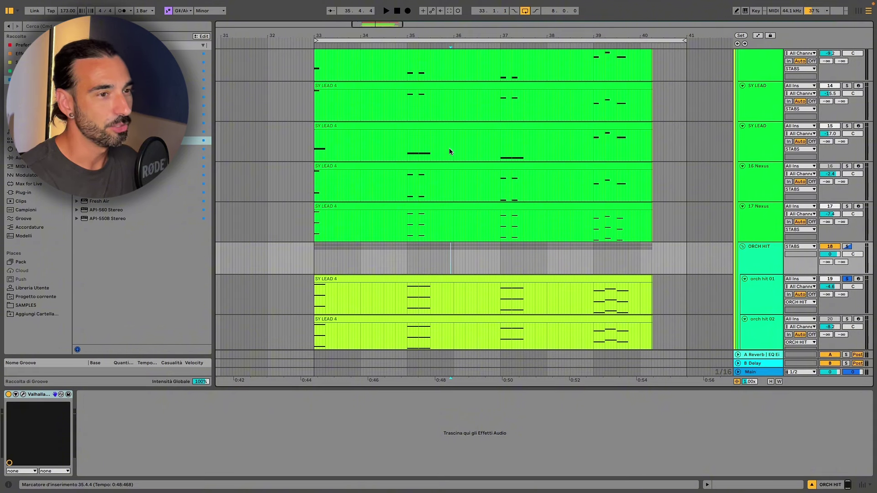
pyautogui.click(758, 300)
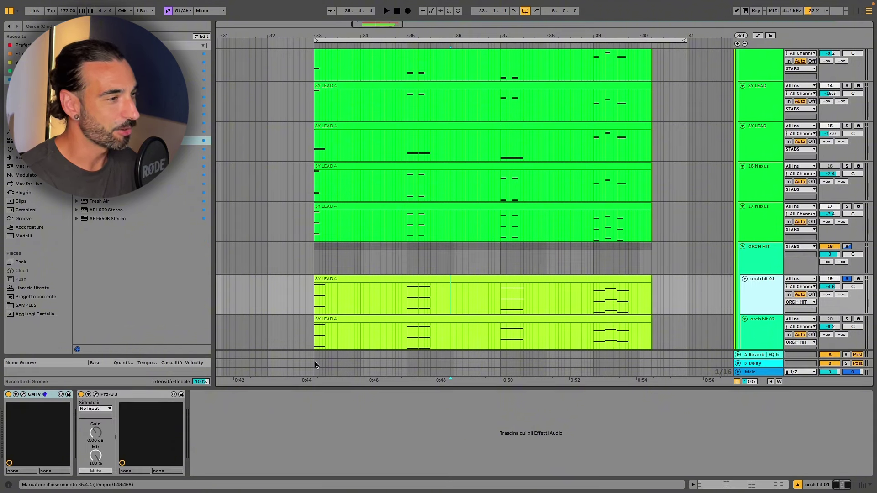
pyautogui.click(23, 395)
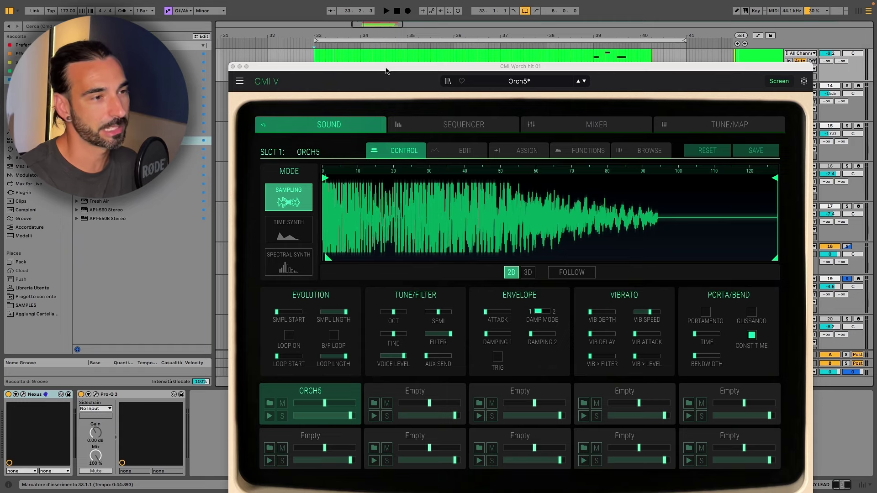
pyautogui.moveTo(386, 69); pyautogui.dragTo(386, 54)
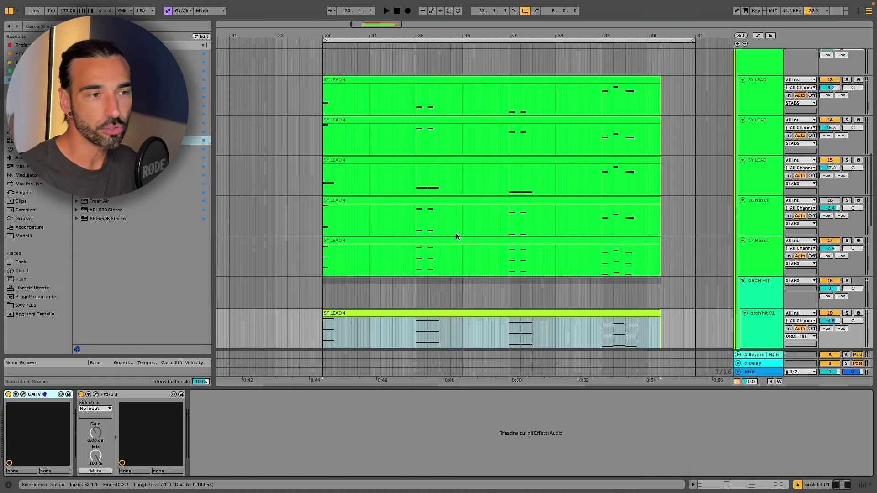
# Step: Check the devices on each of the five stab tracks, from the first SY LEAD down to 17 Nexus
pyautogui.scroll(3, 456, 234)
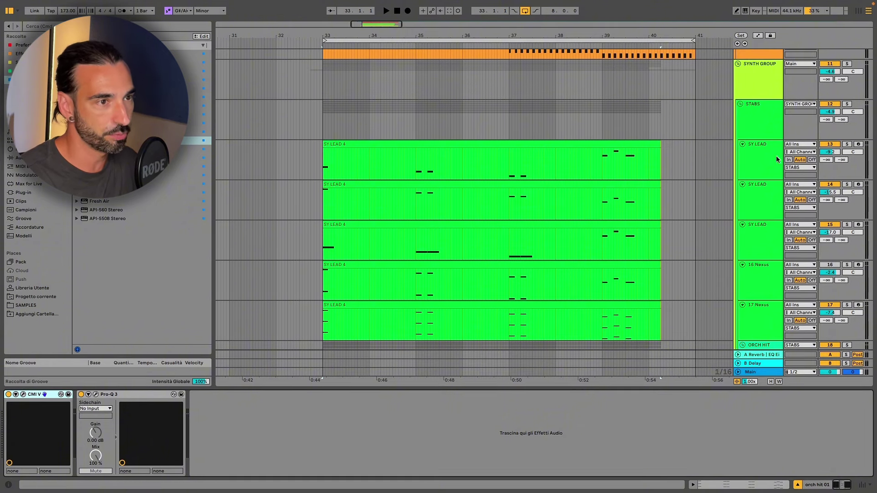
pyautogui.click(761, 165)
pyautogui.click(759, 201)
pyautogui.click(759, 237)
pyautogui.click(756, 275)
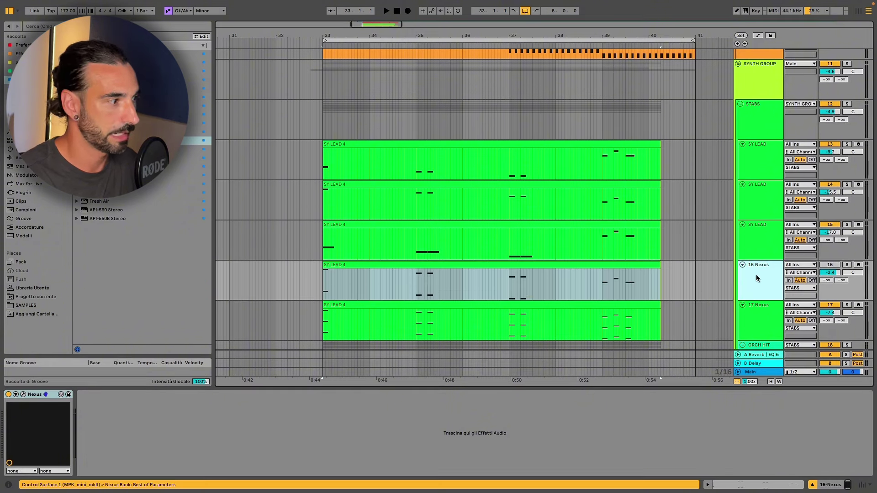
pyautogui.click(755, 308)
pyautogui.click(766, 157)
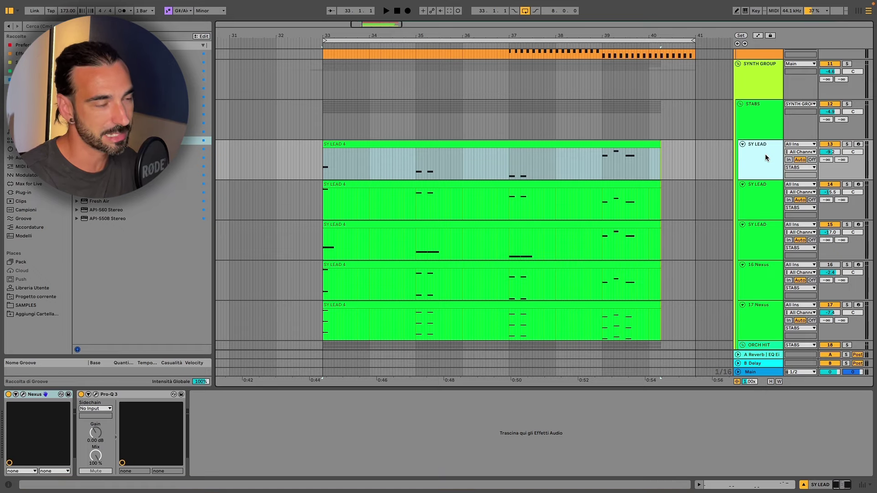
# Step: Solo the first SY LEAD track in the STABS group and audition it from bar 35
pyautogui.click(847, 144)
pyautogui.click(415, 156)
pyautogui.press('space')
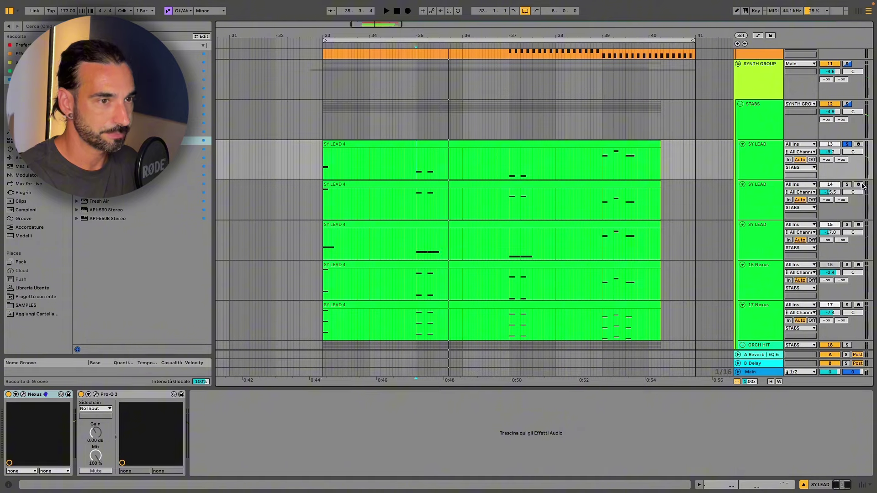
pyautogui.press('space')
pyautogui.press('space')
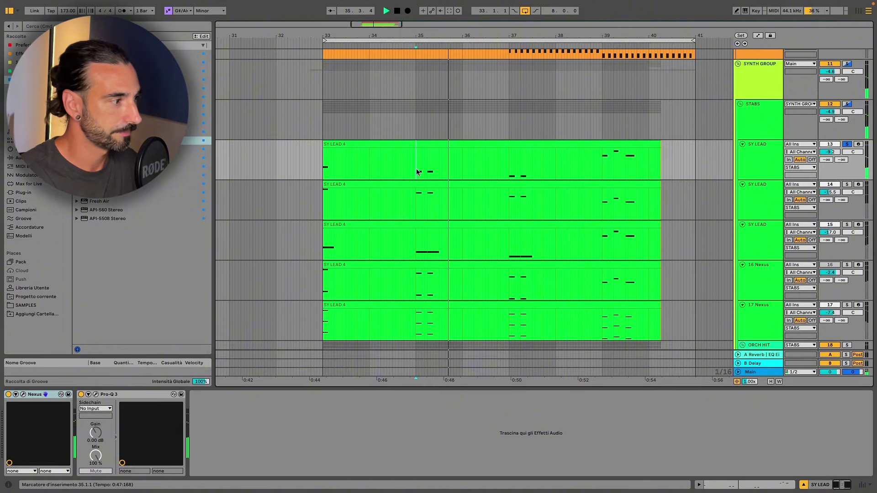
# Step: Add the second SY LEAD track to the solo and audition both stab layers from bar 35
pyautogui.click(847, 184)
pyautogui.click(416, 184)
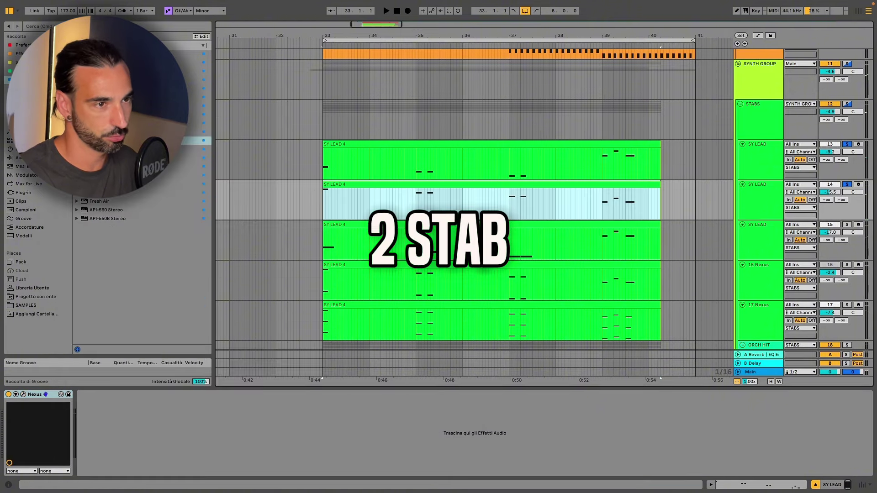
pyautogui.click(416, 162)
pyautogui.press('space')
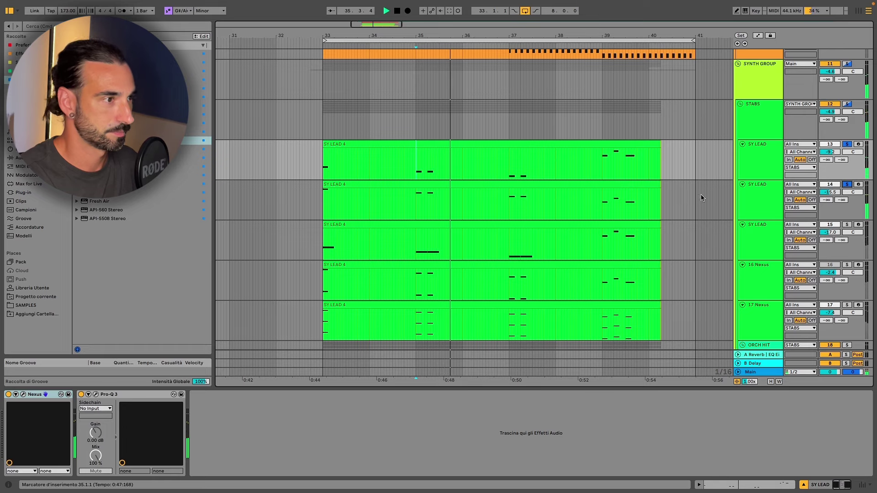
pyautogui.press('space')
# Step: Audition the third SY LEAD track with the other two from bar 35, and view its Nexus preset
pyautogui.click(416, 240)
pyautogui.press('space')
pyautogui.press('space')
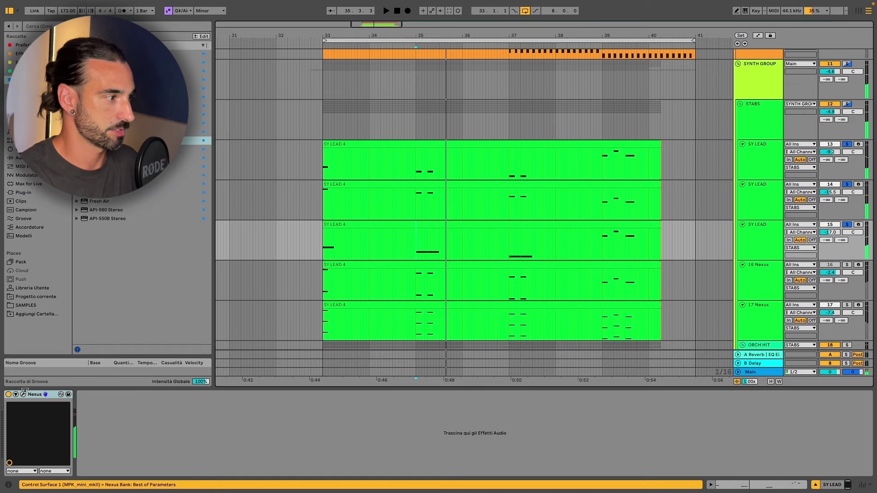
pyautogui.click(23, 395)
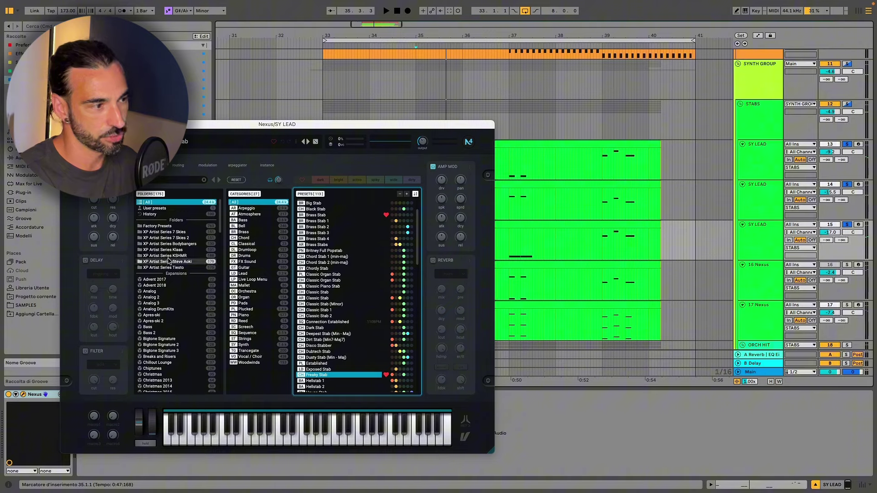
pyautogui.hotkey('ctrl', 'alt', 'p')
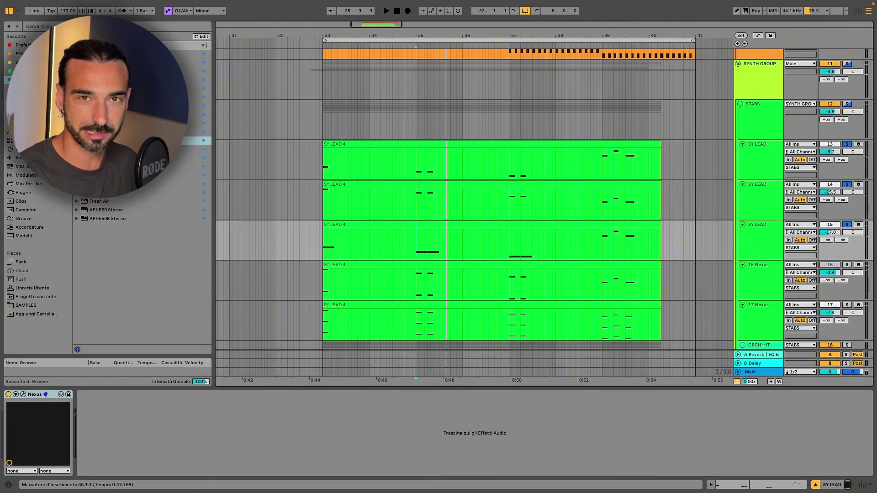
# Step: View the Nexus preset of the 16 Nexus track, close the plug-in window and audition the soloed stab layers
pyautogui.press('Down')
pyautogui.hotkey('ctrl', 'alt', 'p')
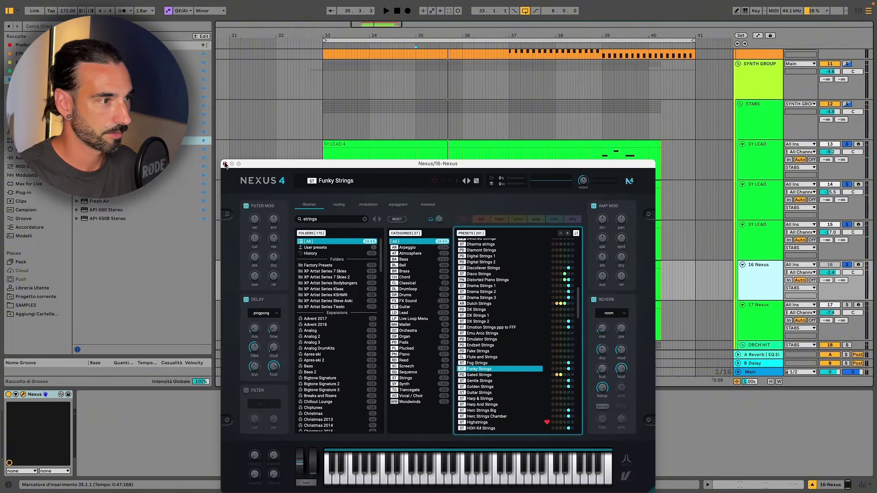
pyautogui.click(226, 161)
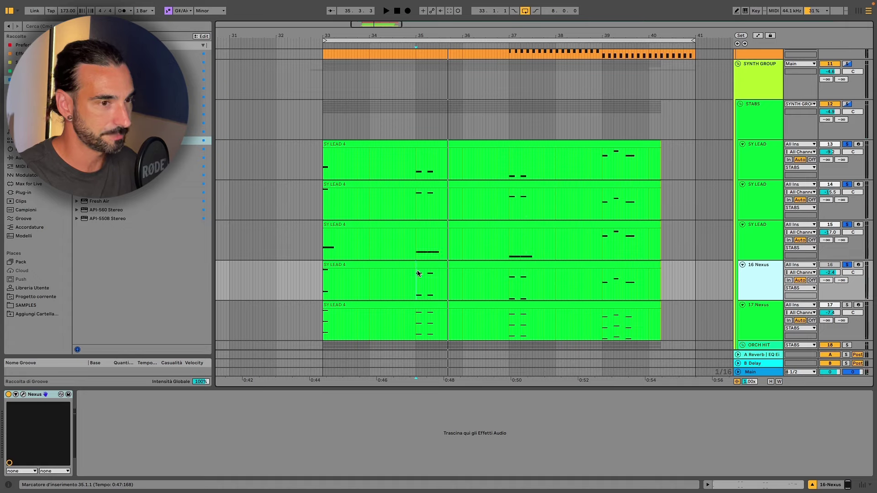
pyautogui.press('Up')
pyautogui.press('space')
# Step: Add the 17 Nexus track to the solo, view its Nexus preset and close the plug-in window
pyautogui.click(848, 305)
pyautogui.hotkey('ctrl', 'alt', 'p')
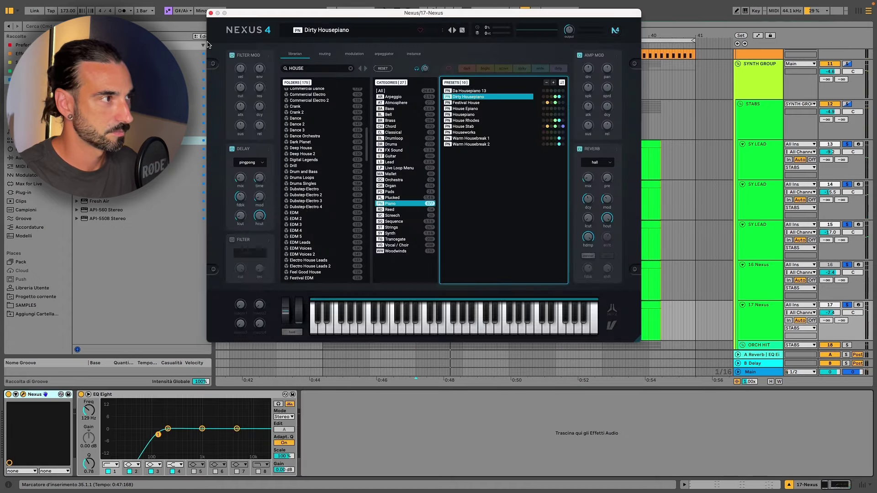
pyautogui.click(211, 13)
pyautogui.press('Up')
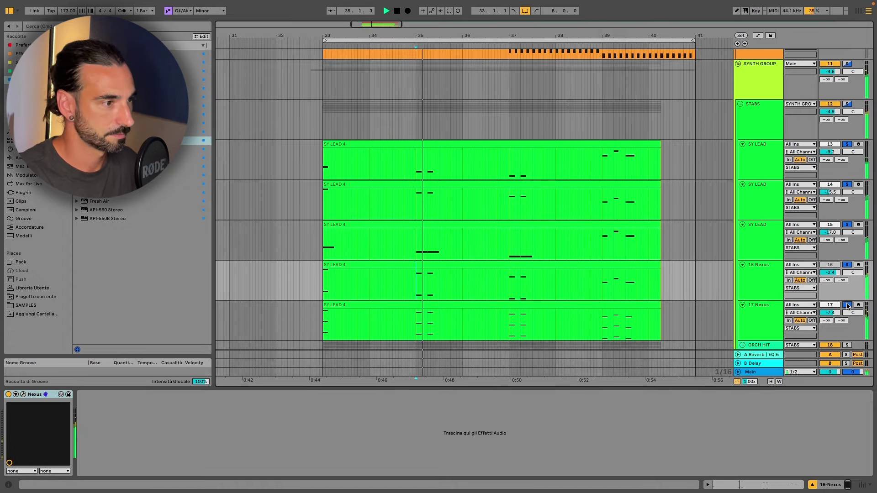
pyautogui.press('Down')
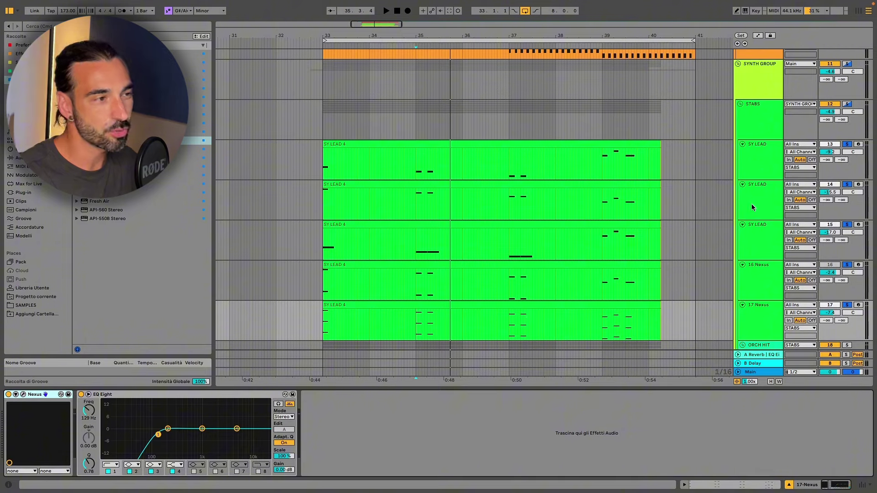
# Step: Audition all five soloed stab layers together from bar 35, and select the orch hit 01 track
pyautogui.click(416, 134)
pyautogui.press('space')
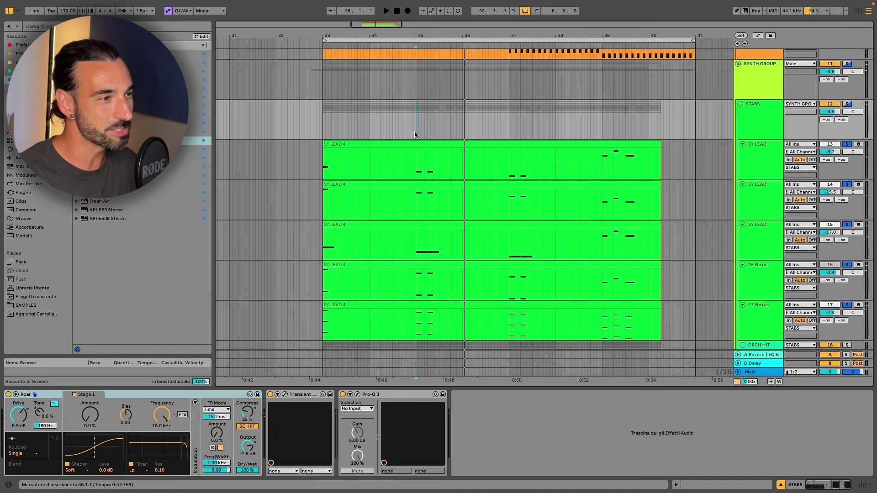
pyautogui.scroll(-5, 419, 144)
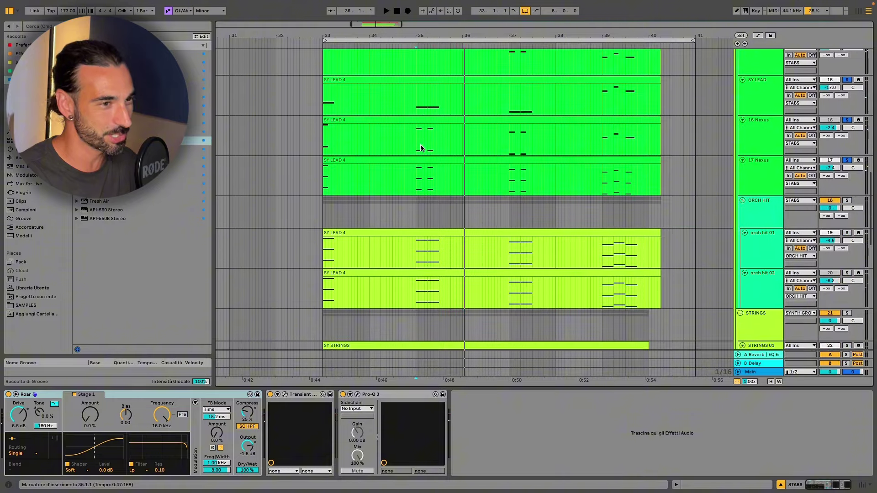
pyautogui.click(761, 249)
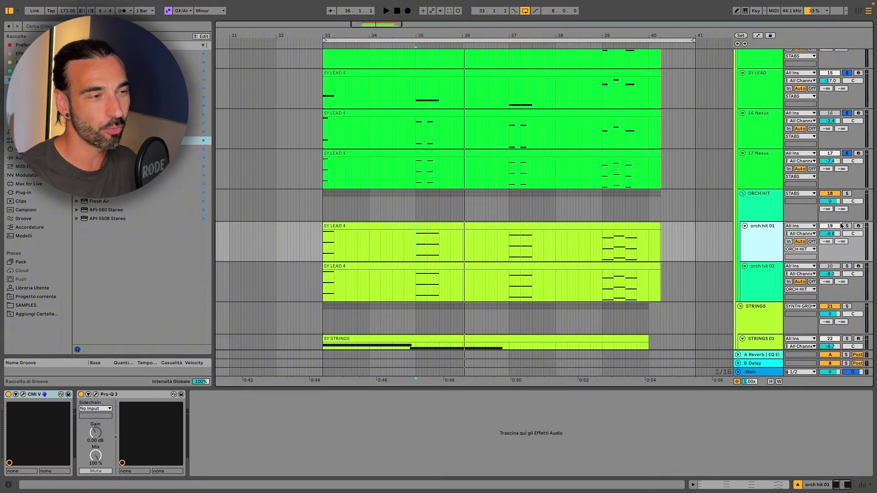
# Step: Audition the STABS layers together with the soloed orch hit 01 track, and place the insert marker just before bar 37
pyautogui.scroll(5, 845, 146)
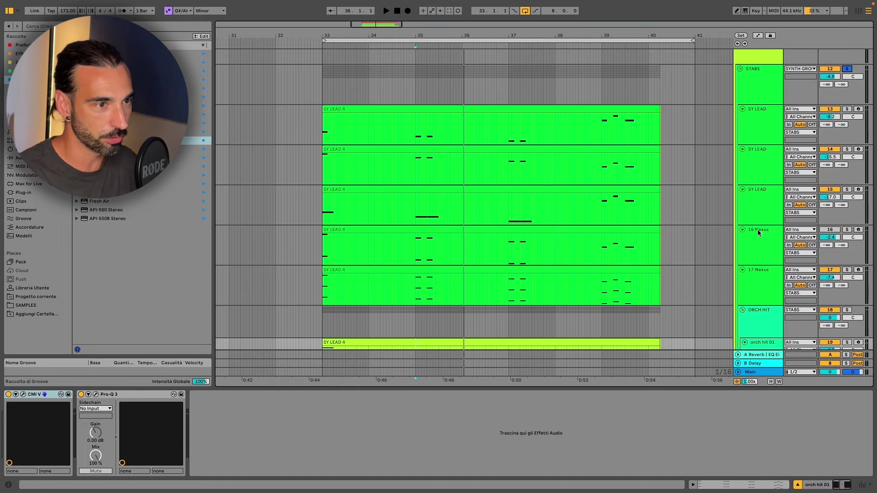
pyautogui.click(761, 244)
pyautogui.scroll(2, 844, 147)
pyautogui.scroll(-5, 843, 147)
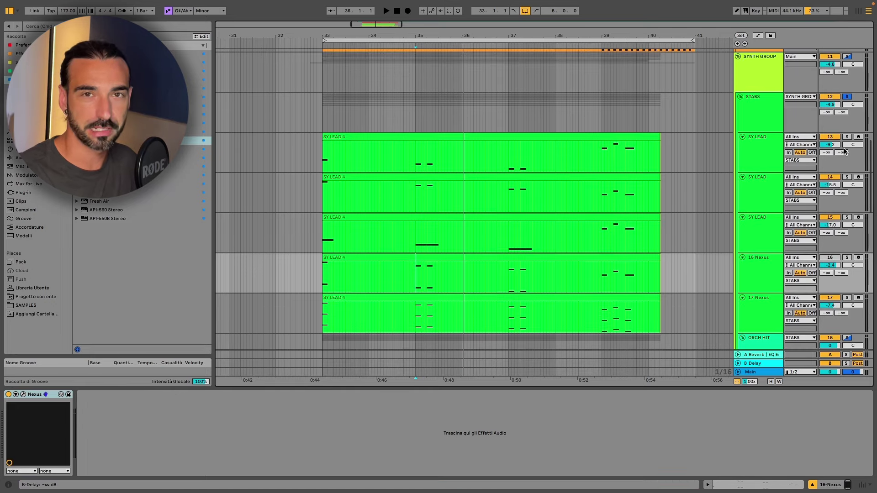
pyautogui.scroll(-2, 844, 148)
pyautogui.press('space')
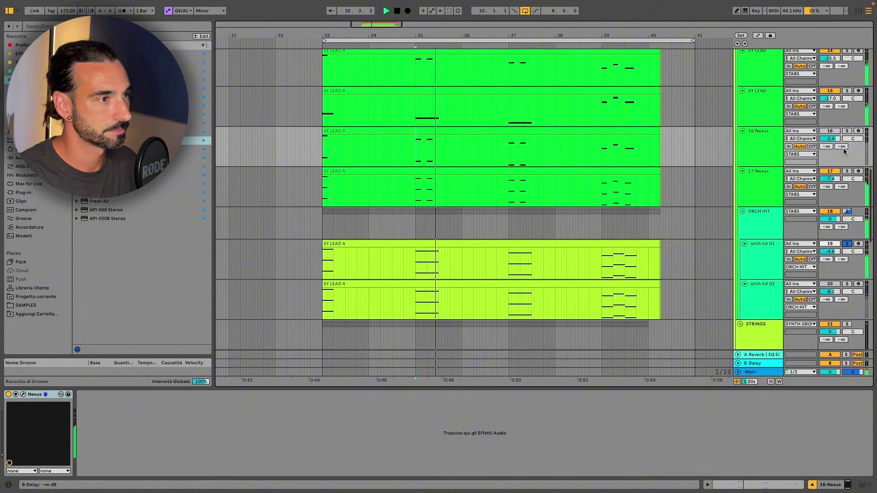
pyautogui.click(503, 147)
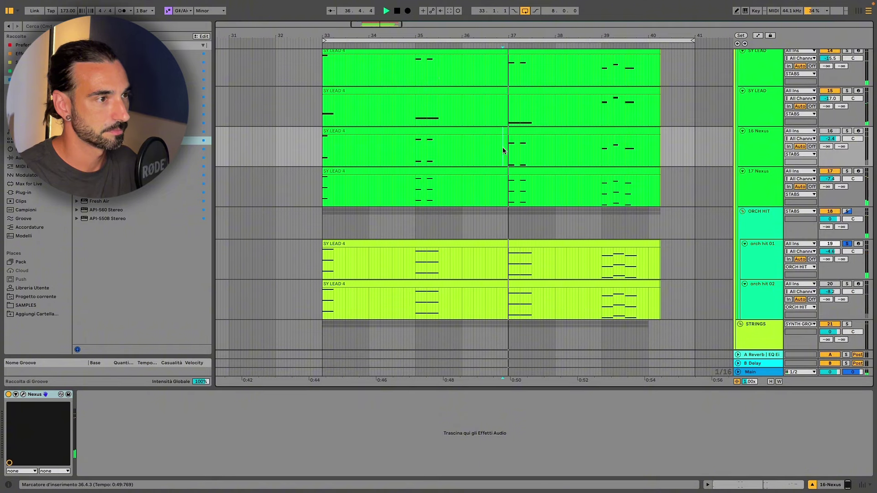
# Step: View the ORCH5 sound in the orch hit 01 track's CMI V instrument and hide the plug-in window
pyautogui.click(220, 307)
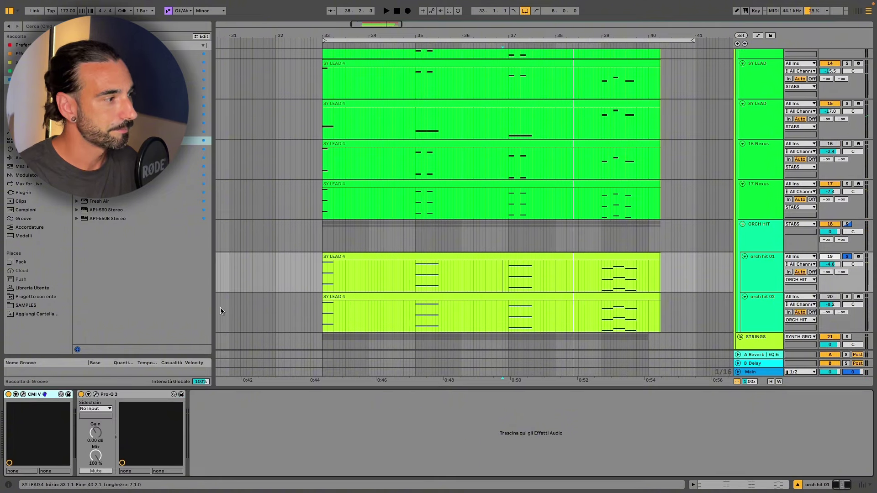
pyautogui.click(22, 394)
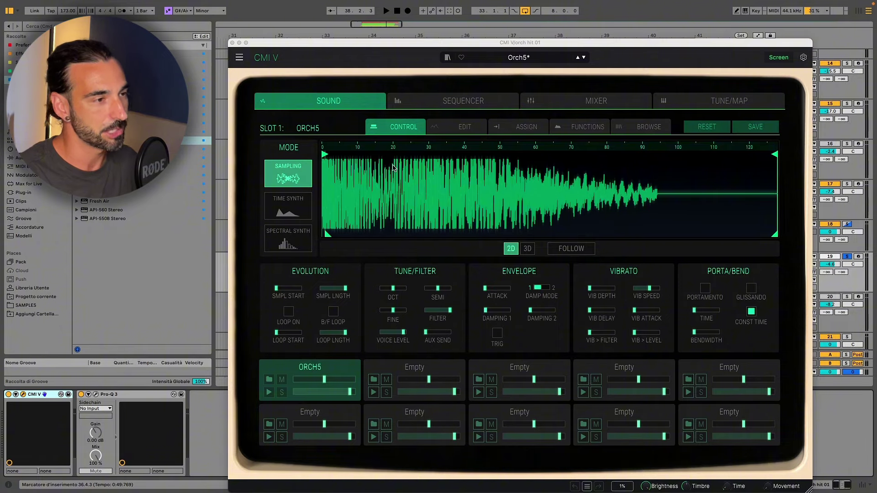
pyautogui.press('super+alt+p')
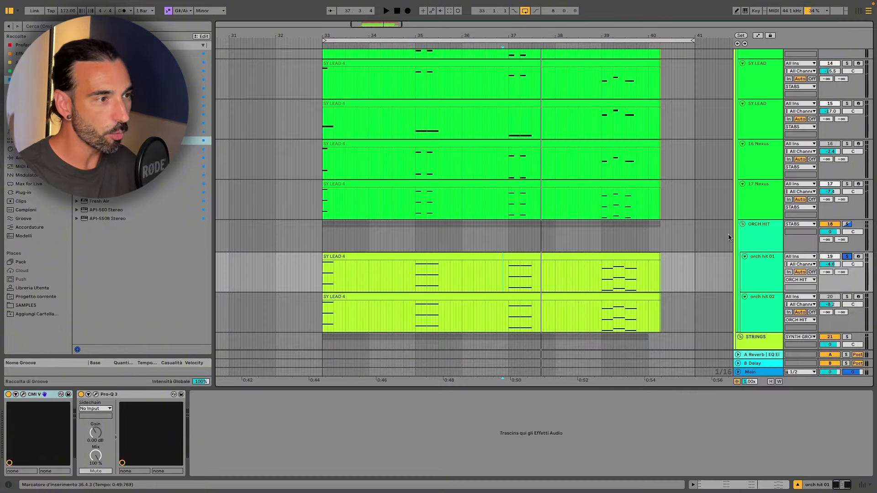
# Step: Solo the STABS group and audition the layered stabs from bar 35
pyautogui.scroll(10, 729, 237)
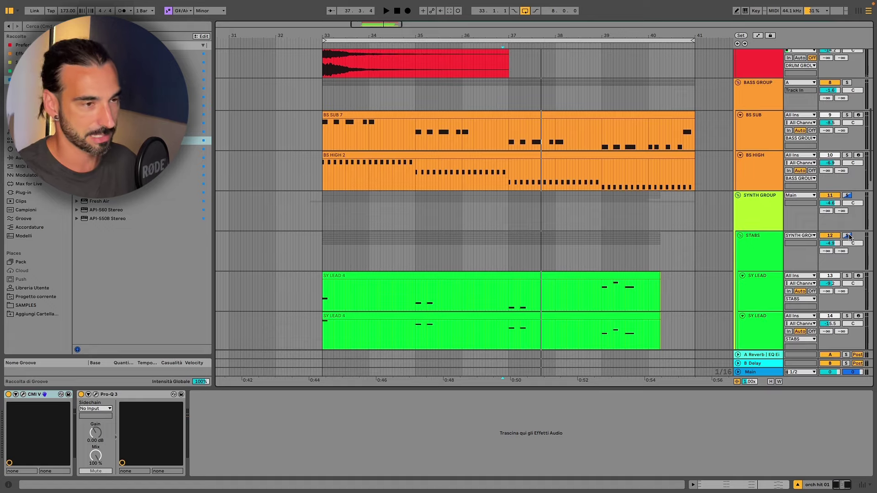
pyautogui.click(848, 235)
pyautogui.scroll(-8, 502, 206)
pyautogui.scroll(5, 362, 221)
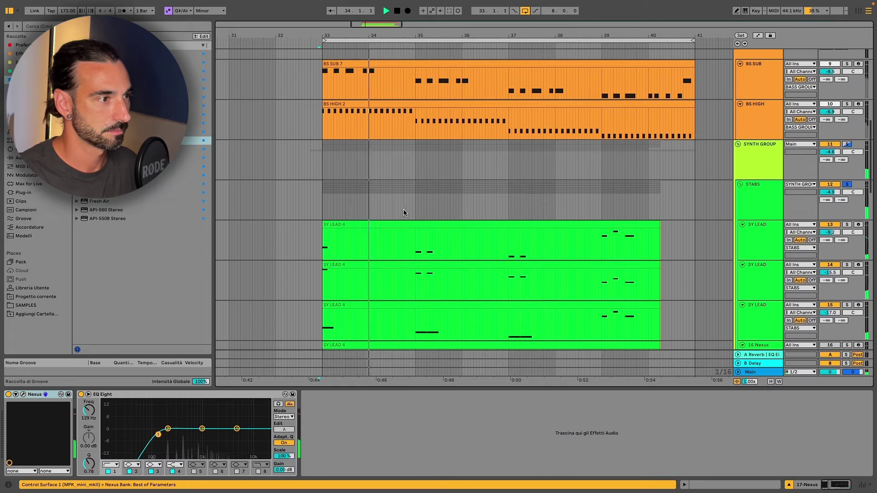
pyautogui.click(415, 201)
pyautogui.press('space')
# Step: Switch the solo to the REFERENCE track to compare the stabs with the original, and stop playback
pyautogui.scroll(8, 415, 204)
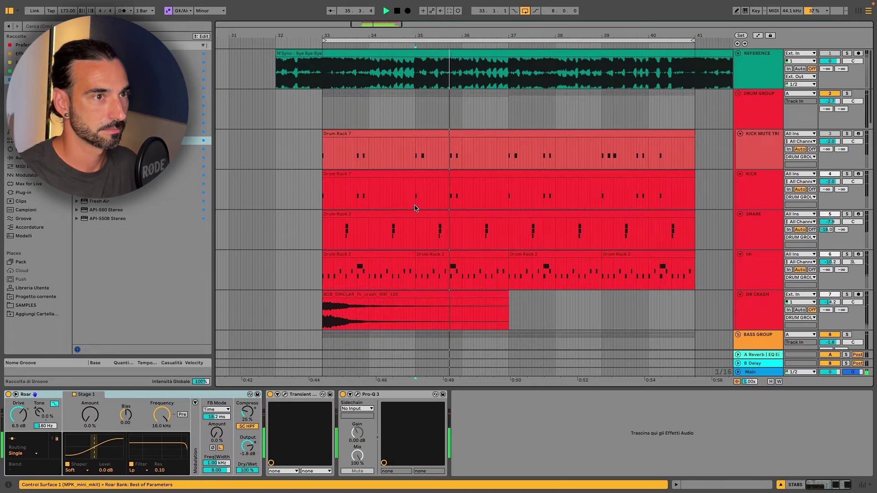
pyautogui.click(848, 53)
pyautogui.press('space')
# Step: Solo the STRINGS 01 track, audition its Analog Lab V 18 Osc Strings sound from bar 33, and close the plug-in window
pyautogui.scroll(-12, 545, 123)
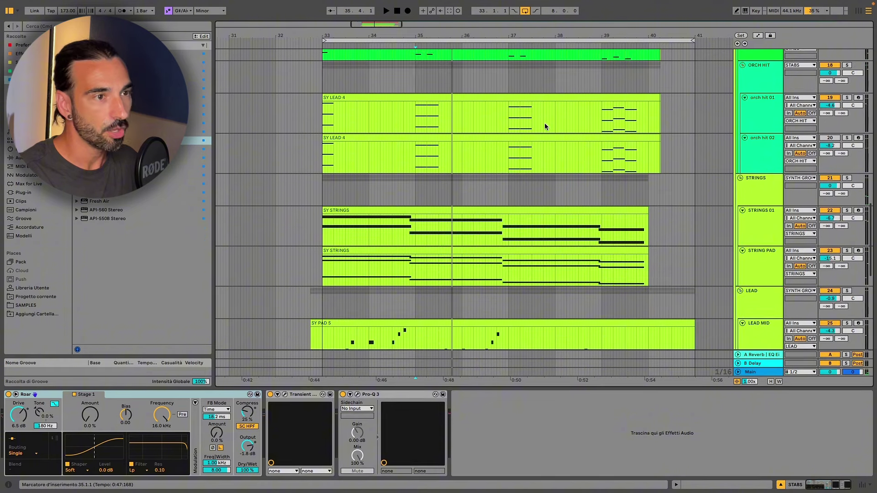
pyautogui.click(847, 178)
pyautogui.click(757, 220)
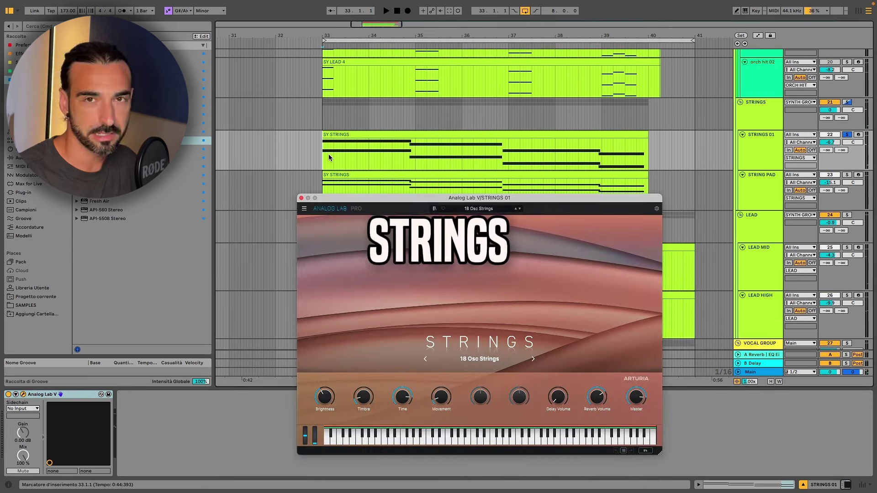
pyautogui.press('space')
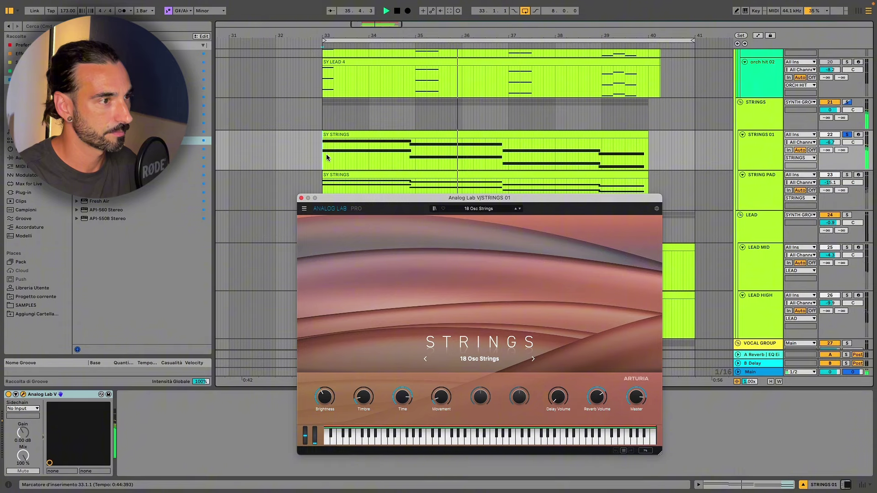
pyautogui.click(301, 199)
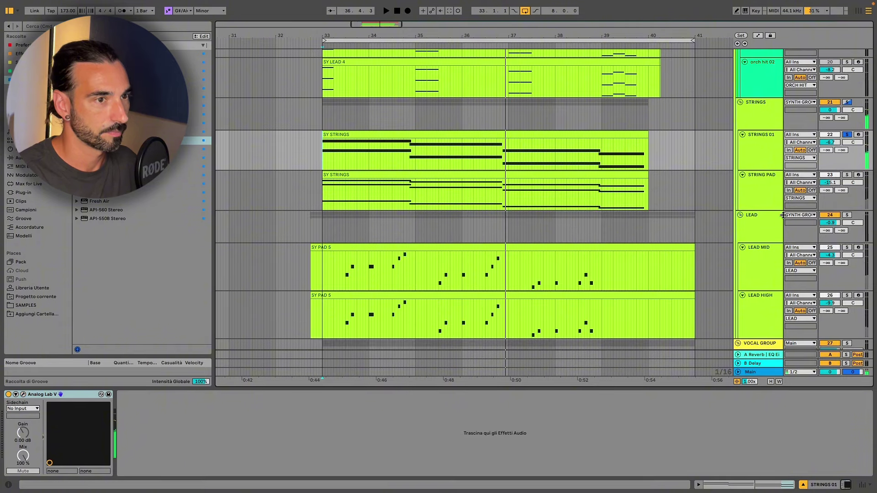
# Step: Audition the STRING PAD track's Serum PAD - 8000 sound in solo, followed by the whole STRINGS group
pyautogui.click(745, 194)
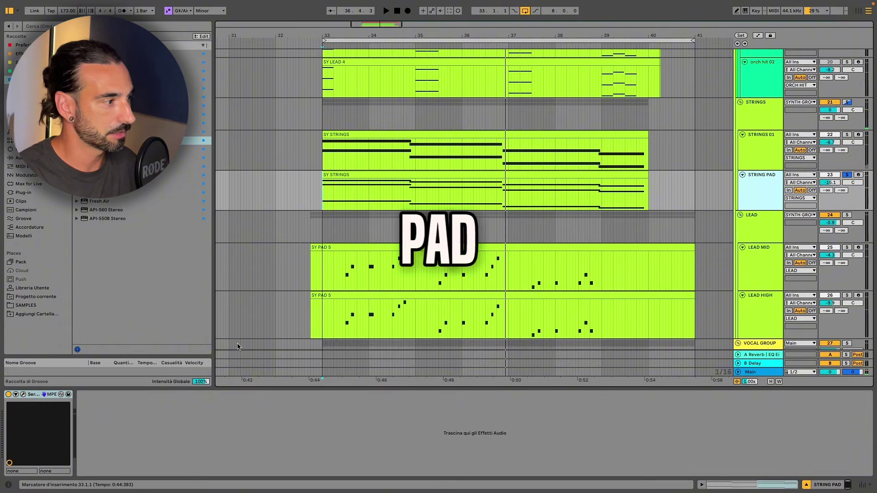
pyautogui.press('space')
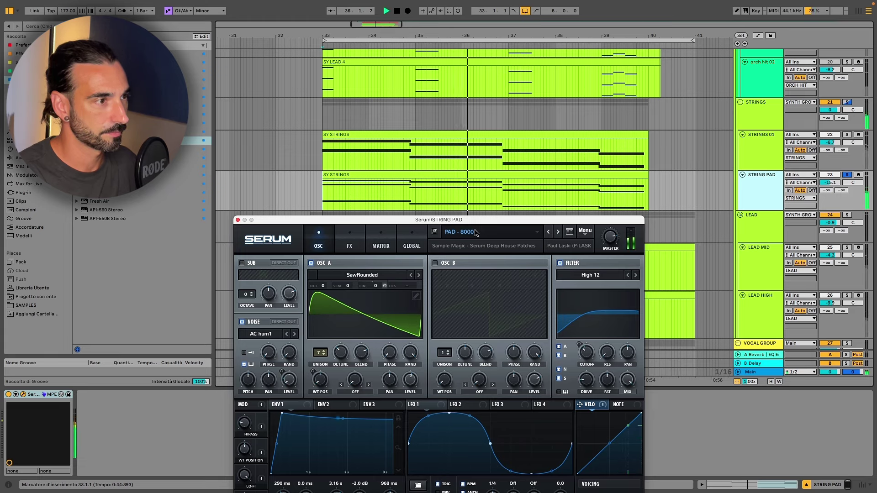
pyautogui.press('space')
pyautogui.click(846, 103)
pyautogui.press('space')
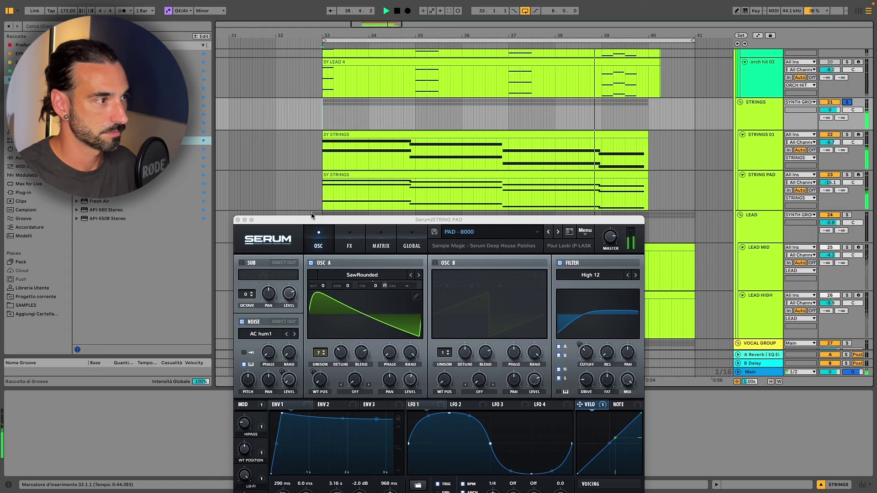
# Step: Close the Serum window and select the STRING PAD clip to examine its notes
pyautogui.click(237, 222)
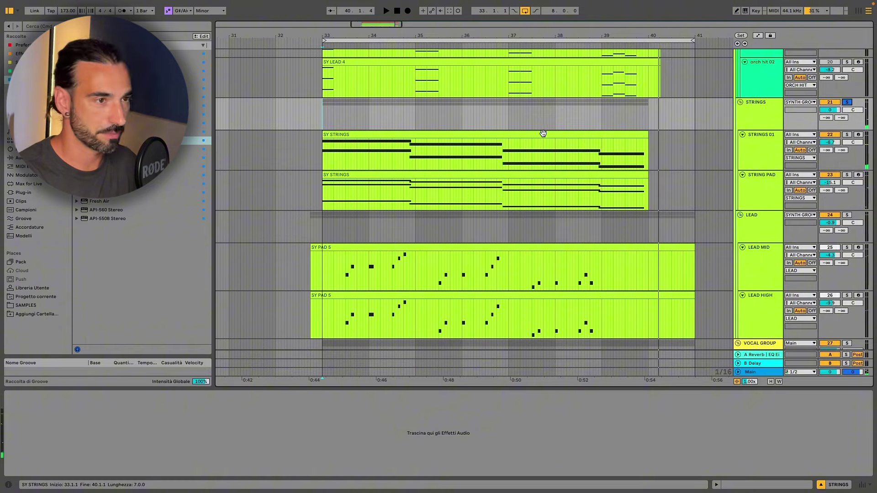
pyautogui.moveTo(502, 192); pyautogui.dragTo(641, 192)
pyautogui.hotkey('shift', 'Tab')
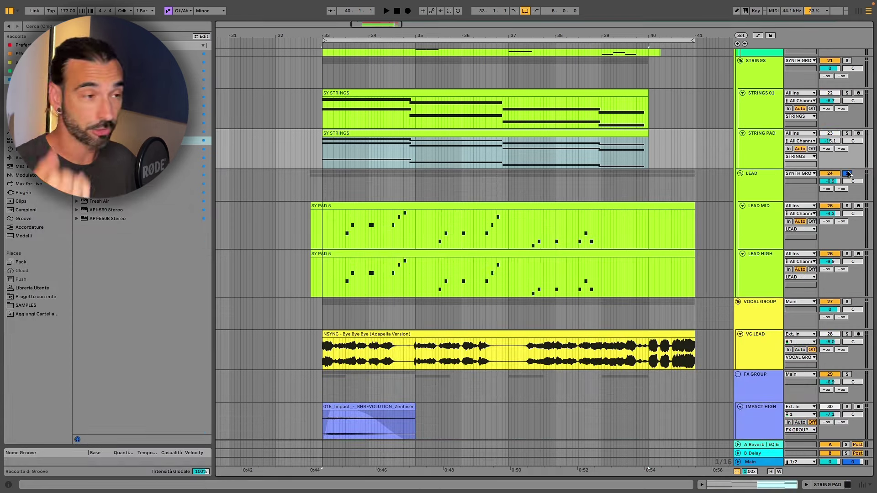
# Step: Solo the LEAD group and view the LEAD MID track's Serum instrument
pyautogui.click(847, 173)
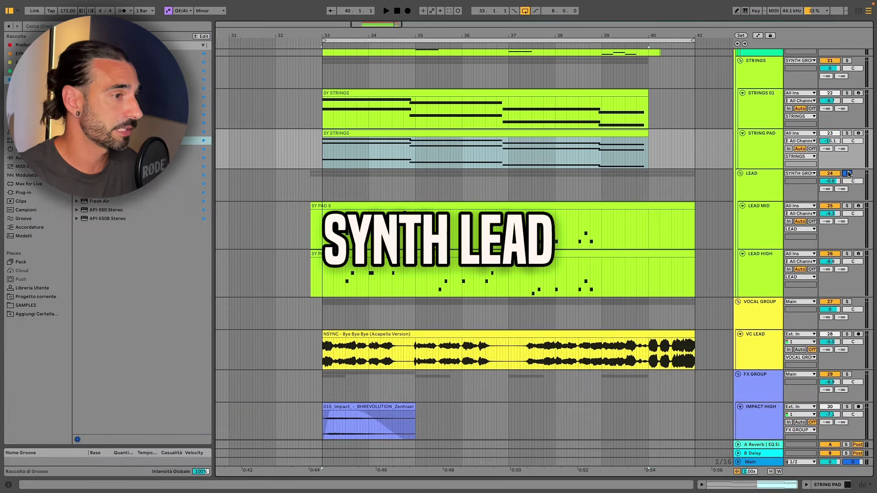
pyautogui.click(846, 174)
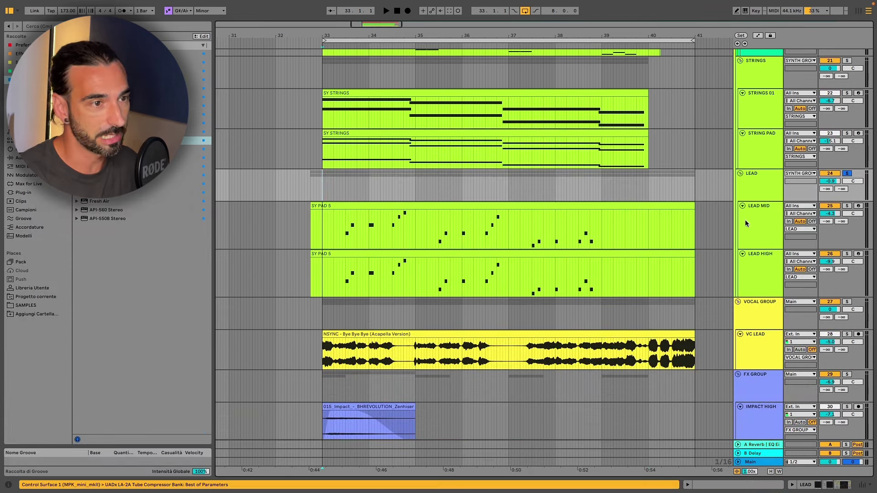
pyautogui.doubleClick(758, 219)
pyautogui.click(24, 395)
# Step: View the RC-20 Retro Color and Pro-Q 3 settings on LEAD MID, close their windows and audition the track
pyautogui.click(96, 394)
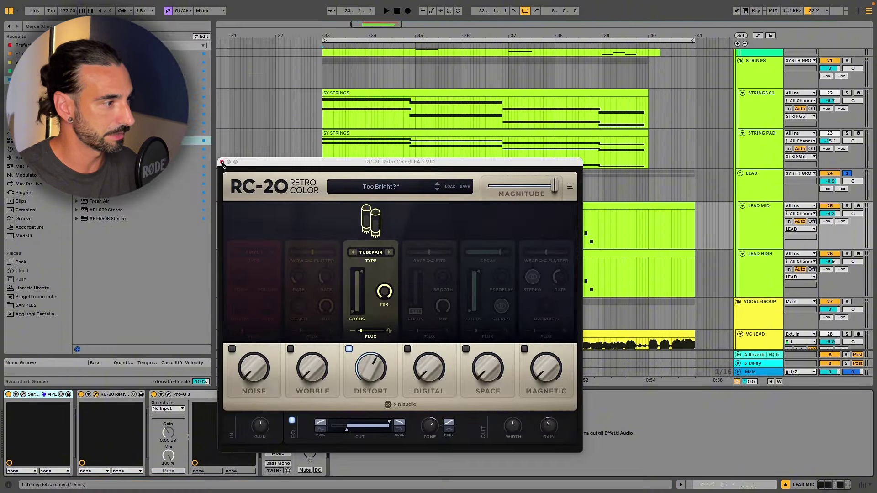
pyautogui.click(221, 162)
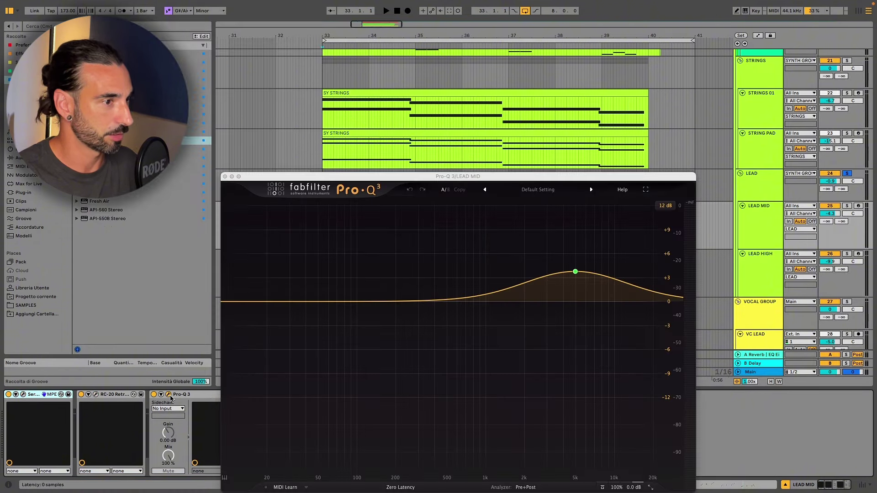
pyautogui.click(225, 177)
pyautogui.press('space')
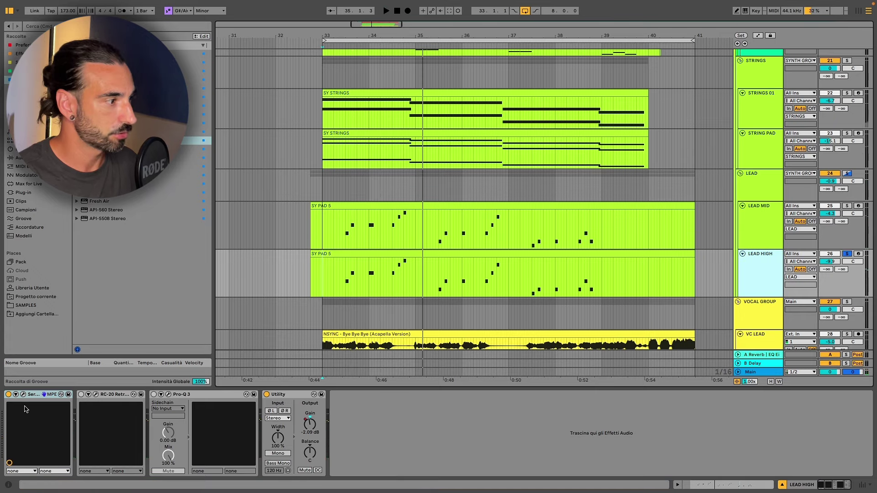
# Step: View the LEAD HIGH track's Serum instrument and audition that layer in solo
pyautogui.click(23, 395)
pyautogui.click(24, 394)
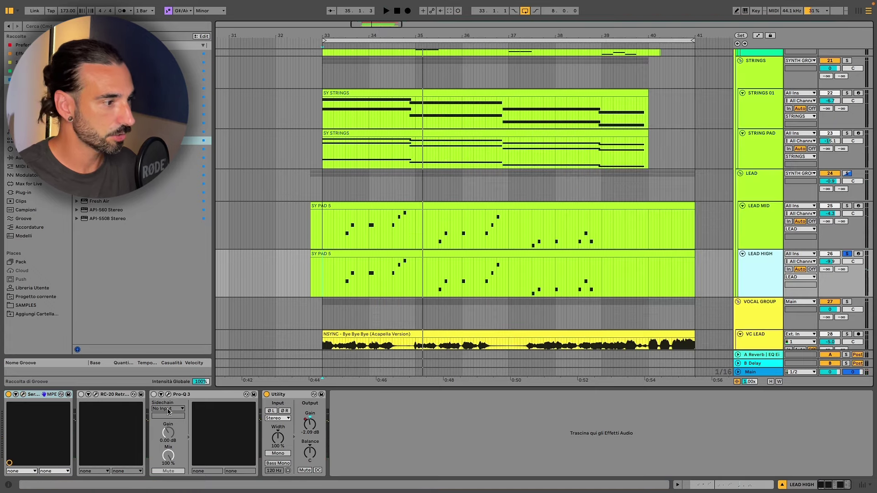
pyautogui.press('space')
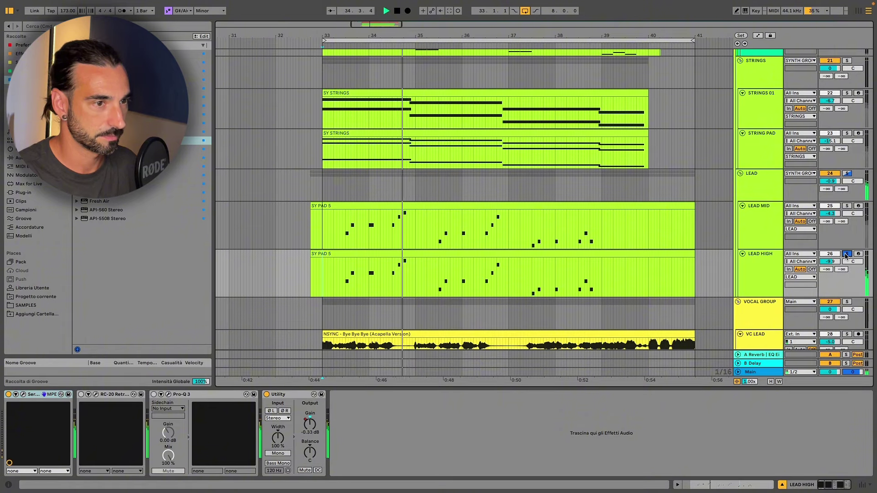
# Step: Solo the LEAD group and audition both lead layers together from bar 33
pyautogui.click(847, 174)
pyautogui.click(320, 193)
pyautogui.click(322, 192)
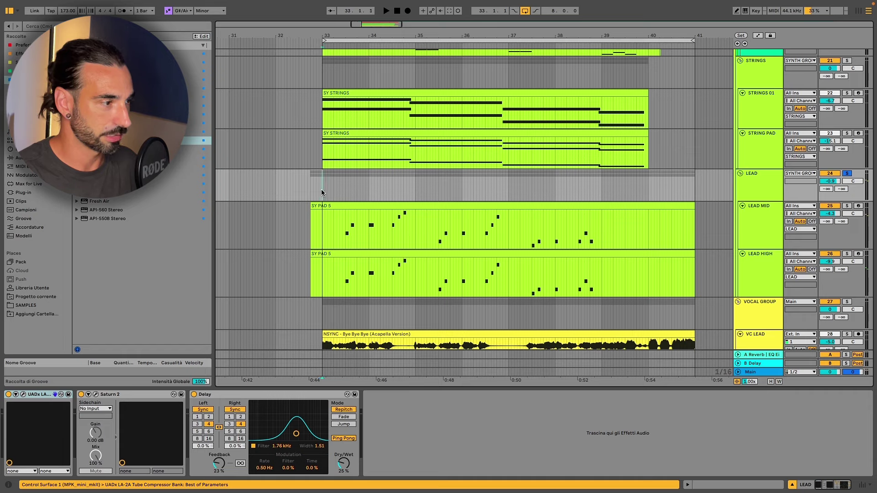
pyautogui.press('space')
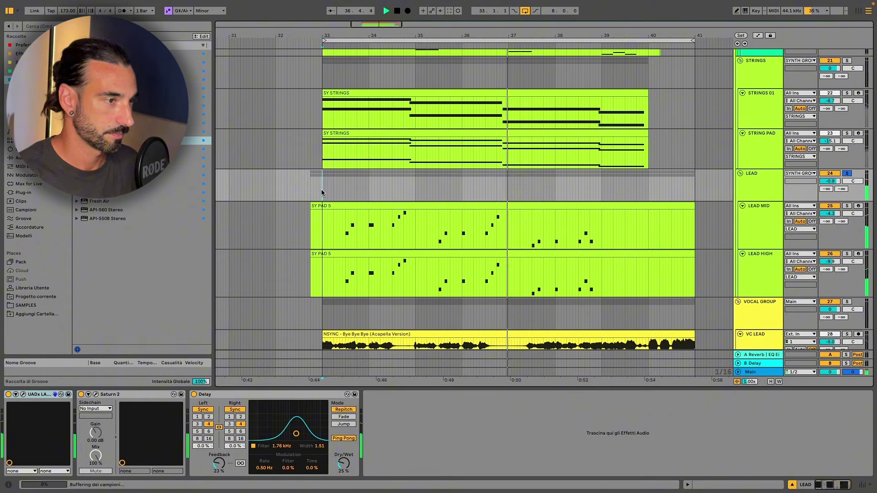
pyautogui.press('space')
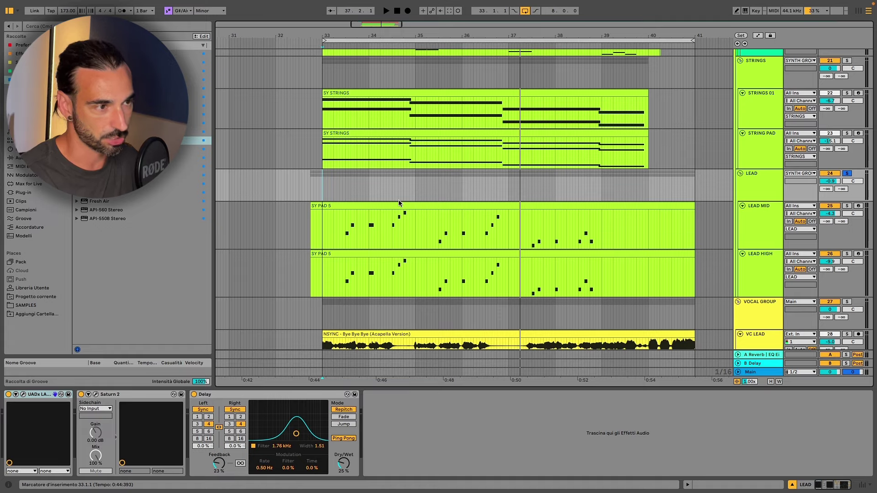
# Step: Solo the IMPACT MAIN track in the FX GROUP and audition its impact hits from bars 33, 35 and 37
pyautogui.scroll(-6, 398, 202)
pyautogui.click(323, 192)
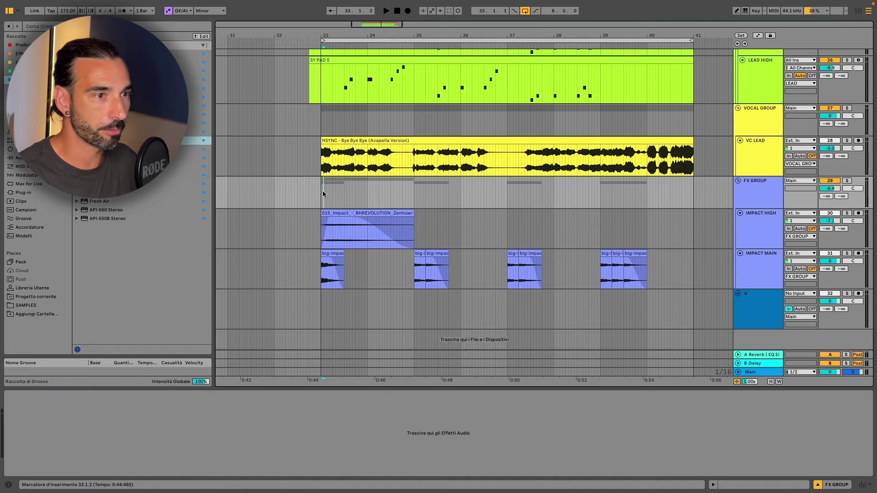
pyautogui.press('Left')
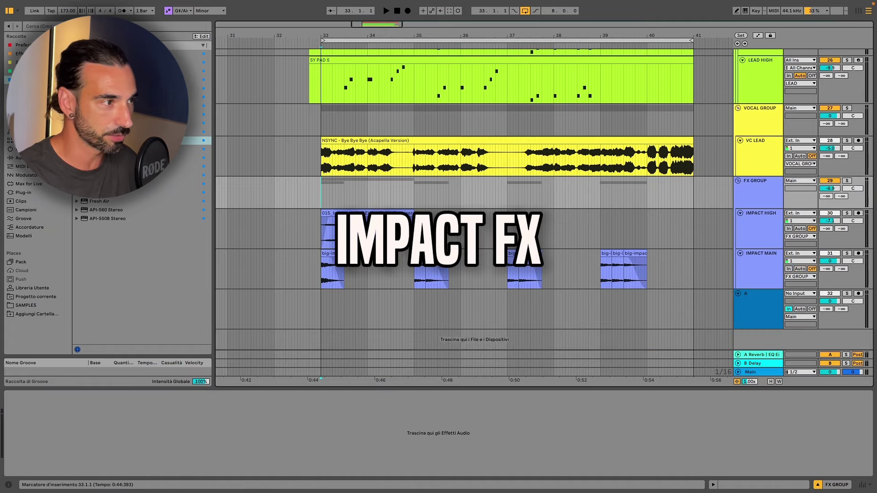
pyautogui.click(318, 196)
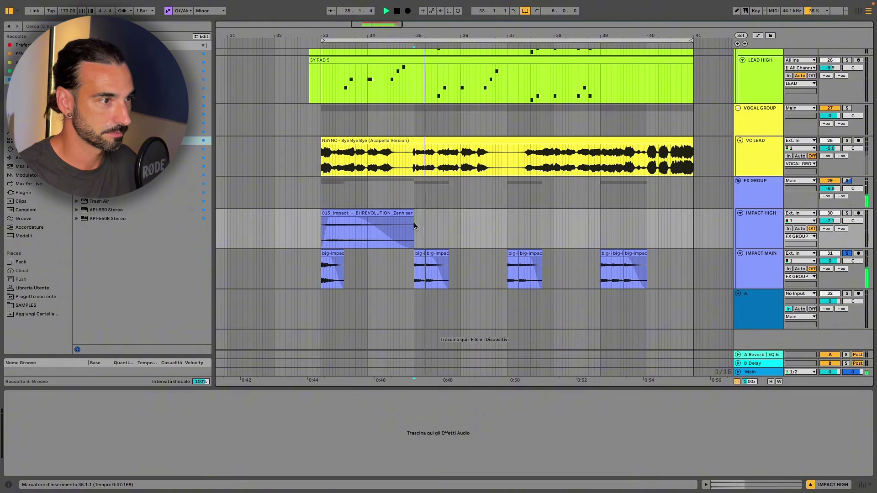
pyautogui.click(506, 224)
pyautogui.press('space')
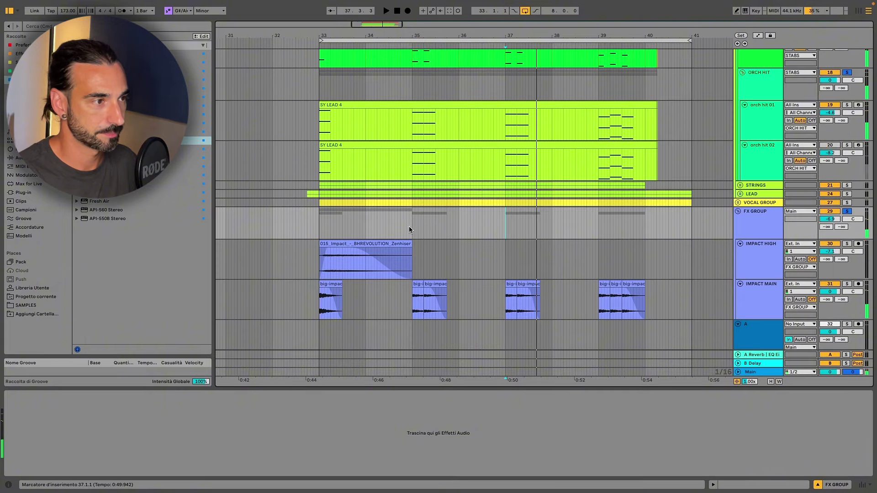
# Step: Audition the soloed FX GROUP impacts together with the ORCH HIT group at bars 35, 37 and 39
pyautogui.click(412, 225)
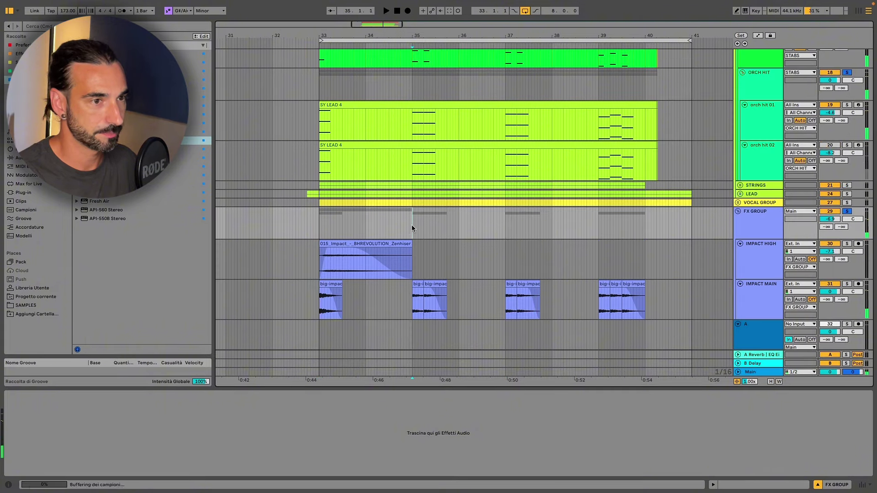
pyautogui.click(502, 224)
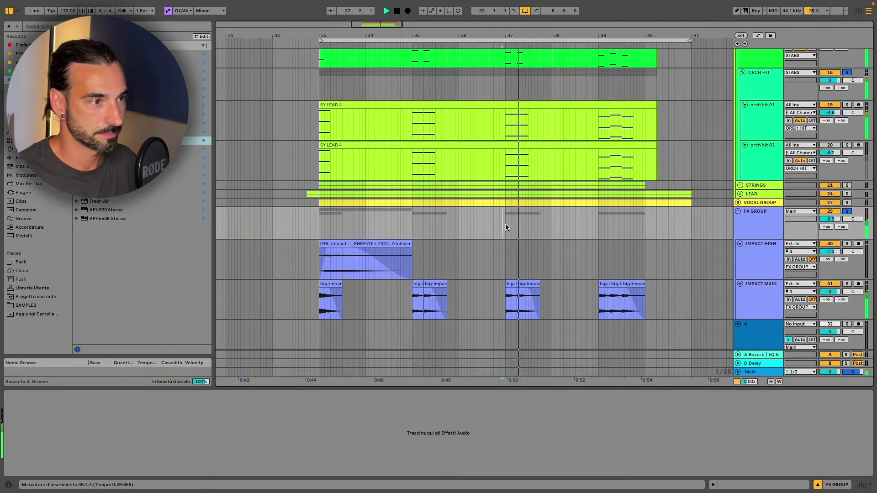
pyautogui.click(599, 228)
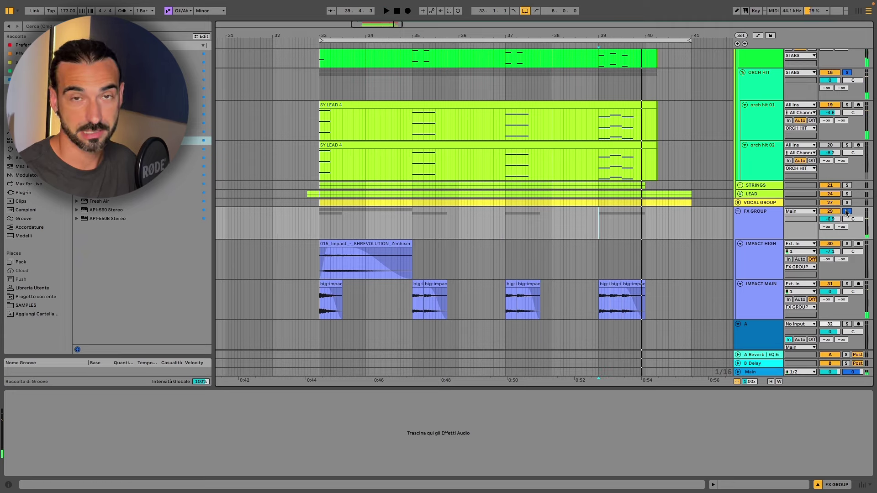
# Step: Audition the orchestral hits at bars 35, 37 and 39 without the FX GROUP, and solo the FX GROUP again
pyautogui.click(410, 227)
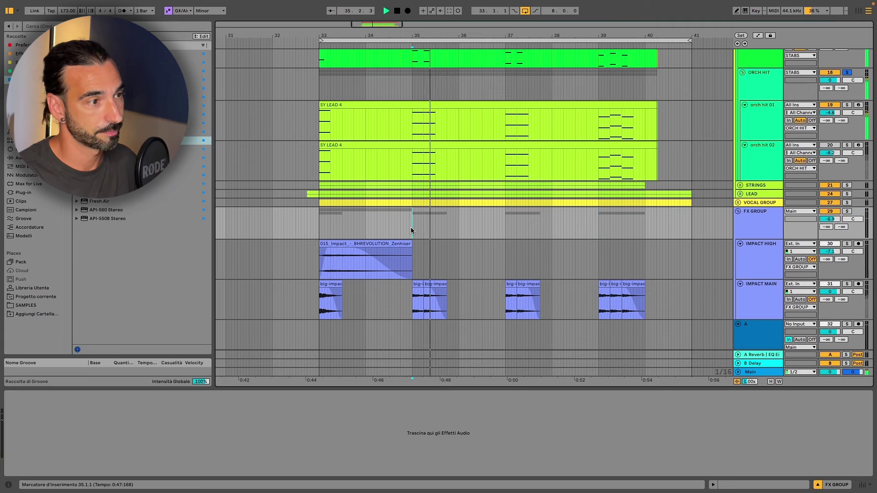
pyautogui.click(504, 229)
pyautogui.click(598, 228)
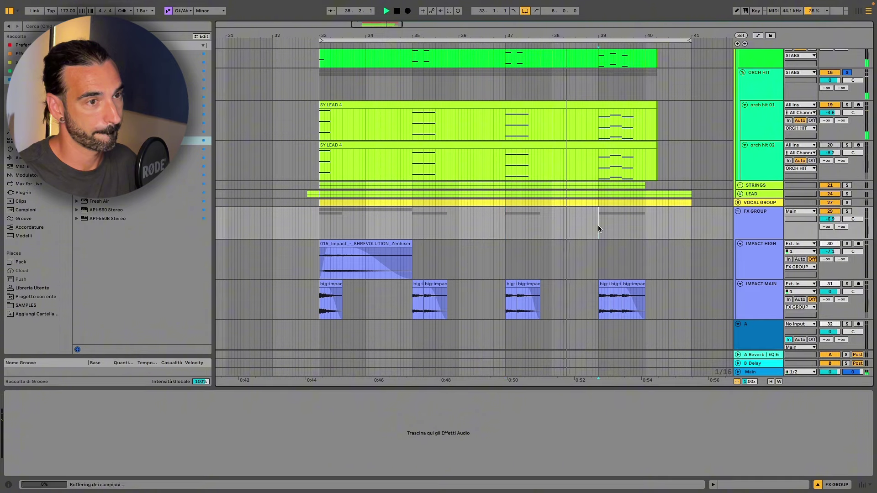
pyautogui.click(847, 212)
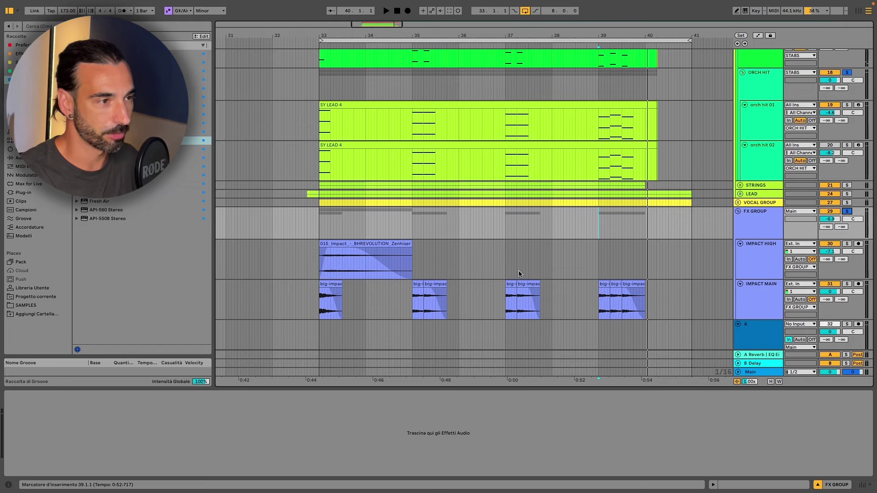
# Step: Solo the BS SUB track, audition the main bass from just before bar 33, and select the track
pyautogui.scroll(10, 662, 229)
pyautogui.scroll(6, 717, 230)
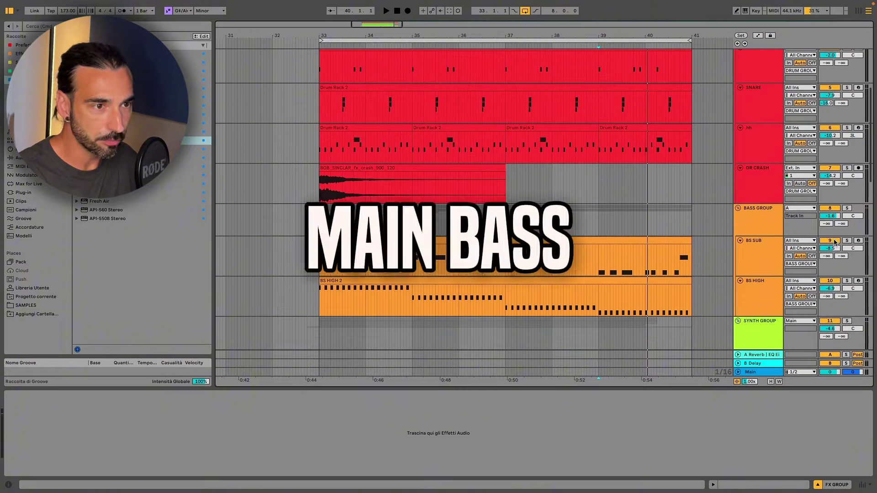
pyautogui.click(302, 284)
pyautogui.press('space')
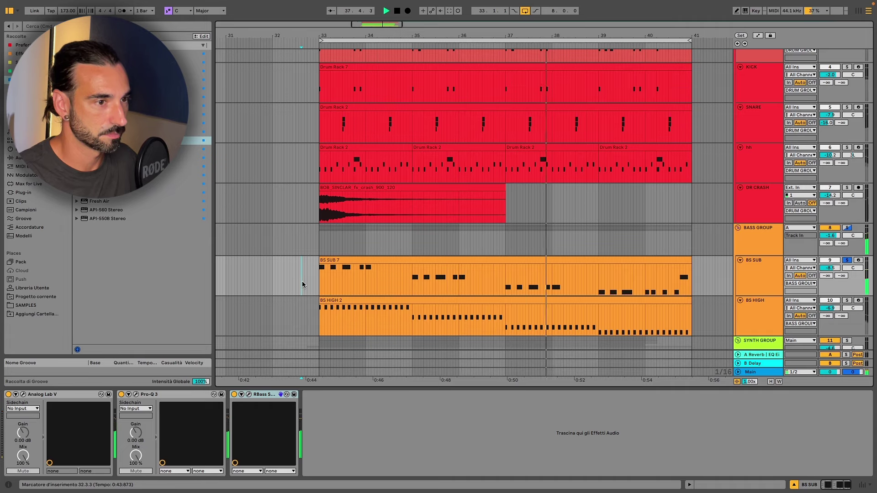
pyautogui.click(737, 287)
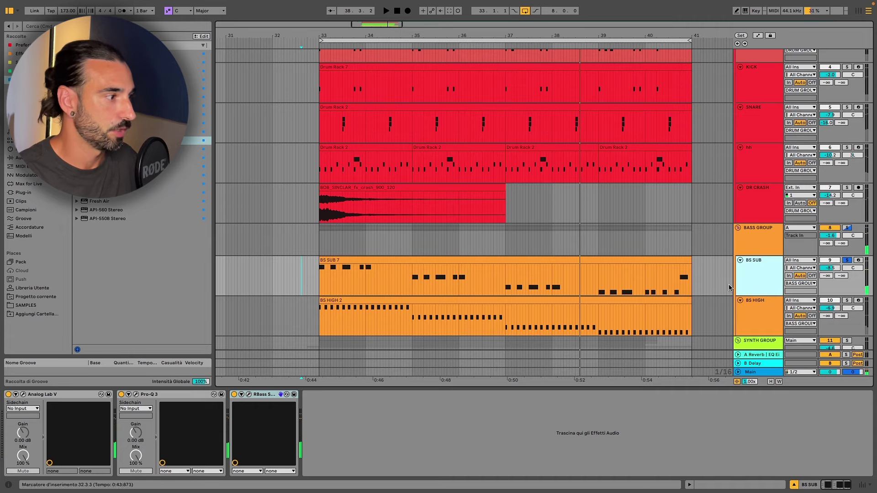
# Step: Examine the Analog Lab V, Pro-Q 3 and RBass plug-ins on the BS SUB track
pyautogui.click(24, 396)
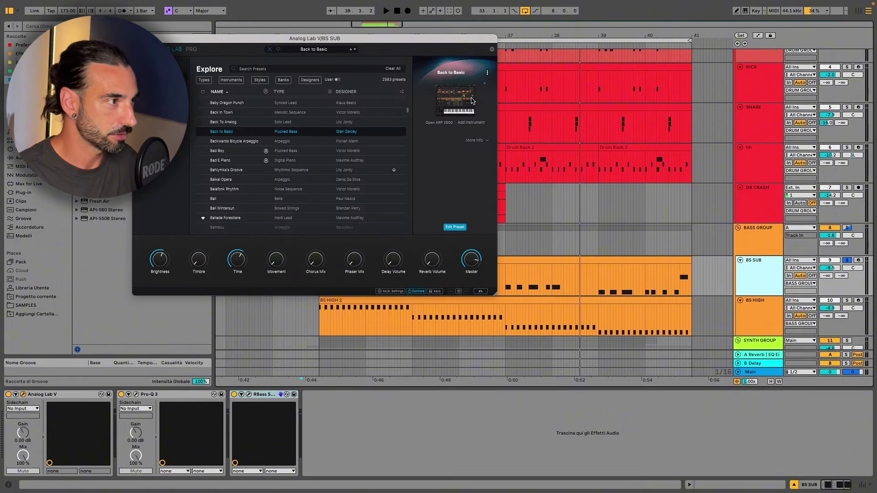
pyautogui.click(135, 394)
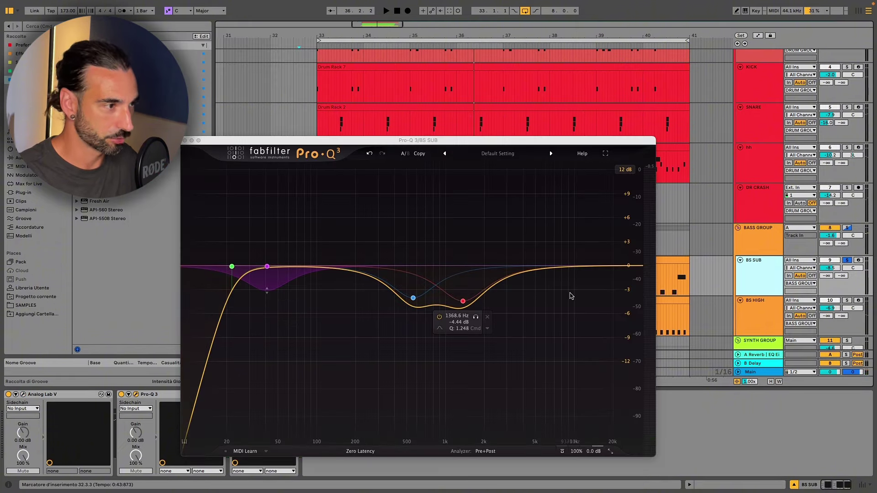
pyautogui.click(185, 140)
pyautogui.click(249, 394)
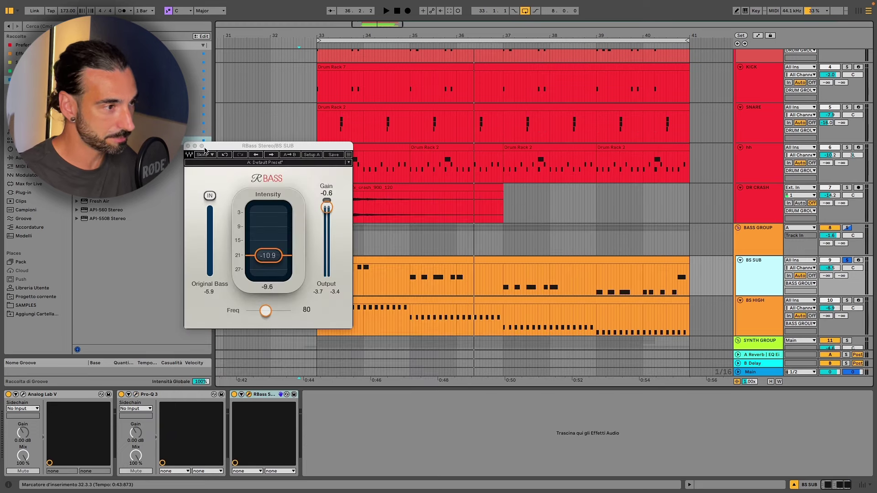
pyautogui.click(186, 148)
# Step: Solo the BS HIGH track, select its clip from bar 33, and view its Pro-Q 3 equalizer
pyautogui.scroll(-3, 635, 233)
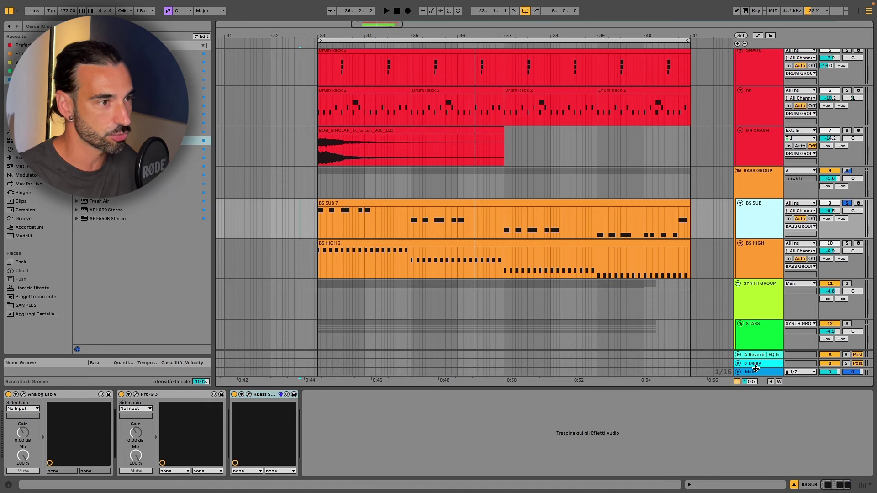
pyautogui.click(848, 244)
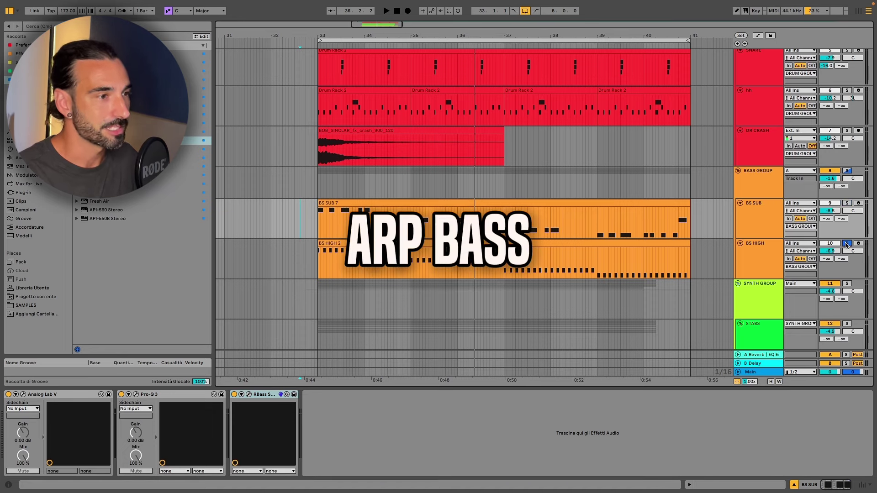
pyautogui.click(319, 269)
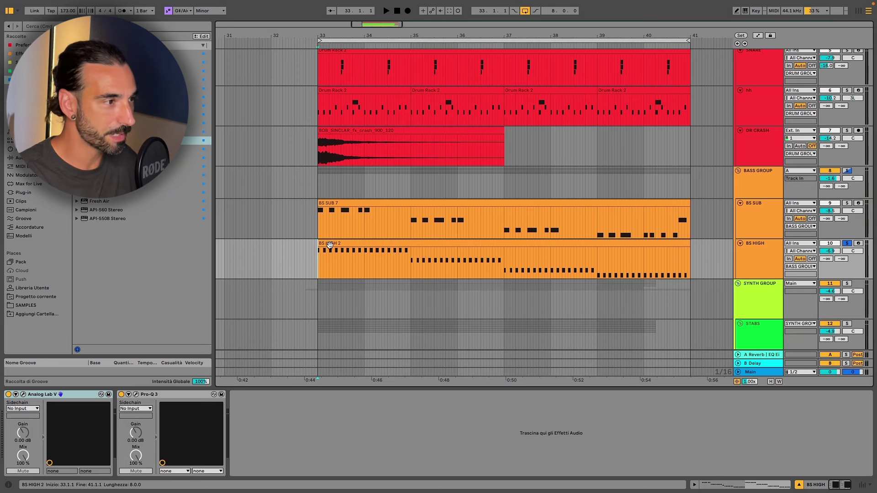
pyautogui.click(318, 271)
pyautogui.press('super+alt+p')
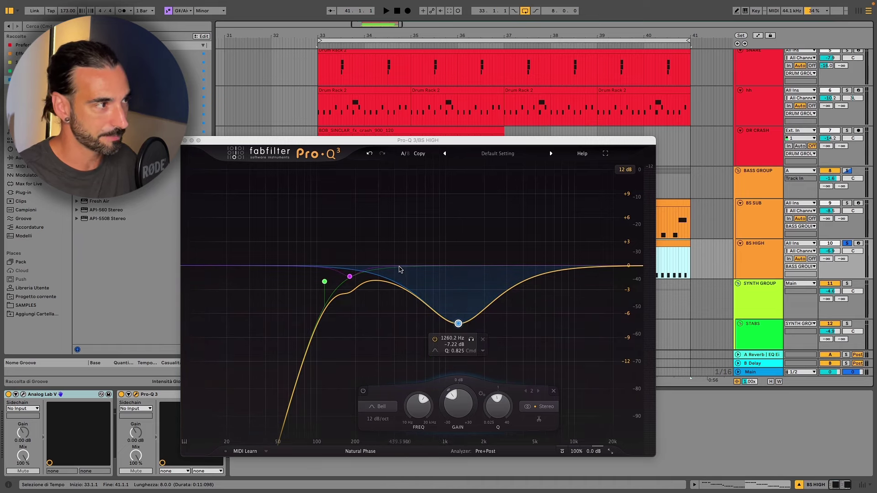
pyautogui.press('super+alt+p')
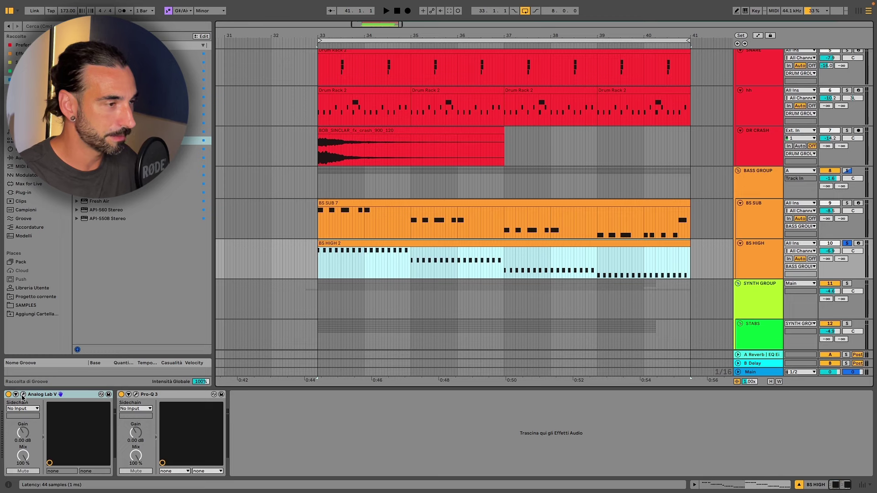
# Step: Examine the Dangerous Game preset in Analog Lab V on the BS HIGH track
pyautogui.click(23, 395)
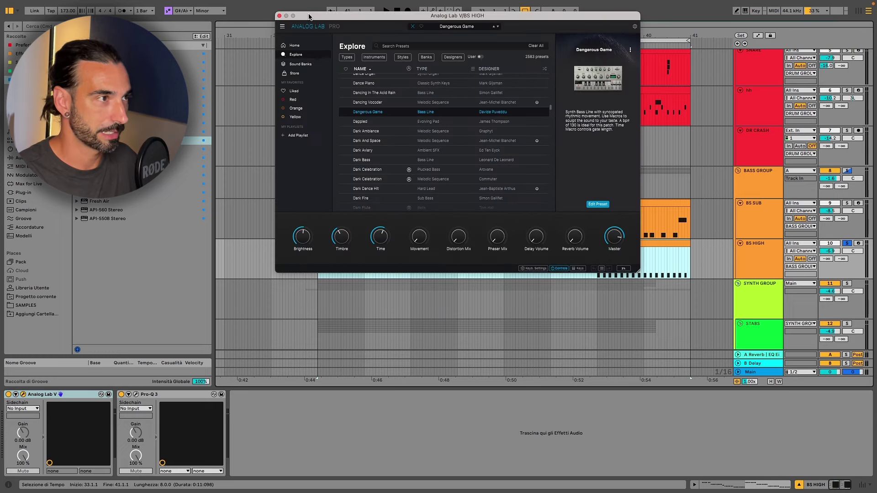
pyautogui.moveTo(363, 17); pyautogui.dragTo(351, 66)
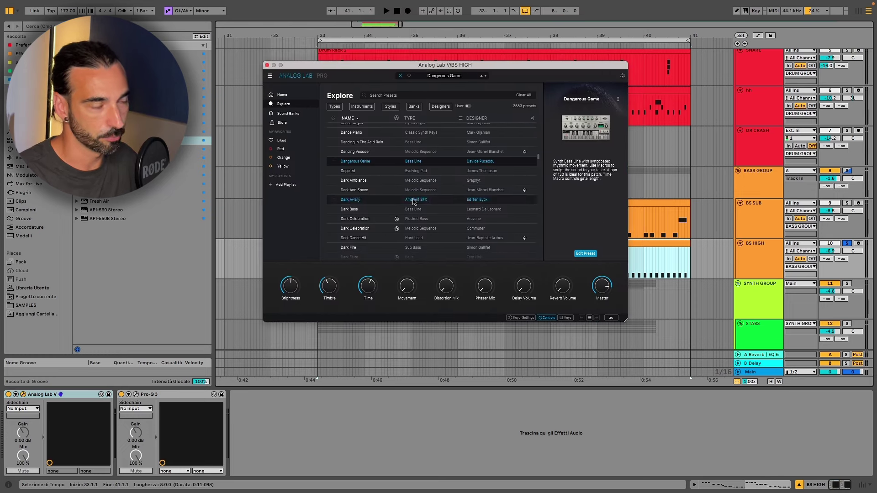
pyautogui.moveTo(608, 149)
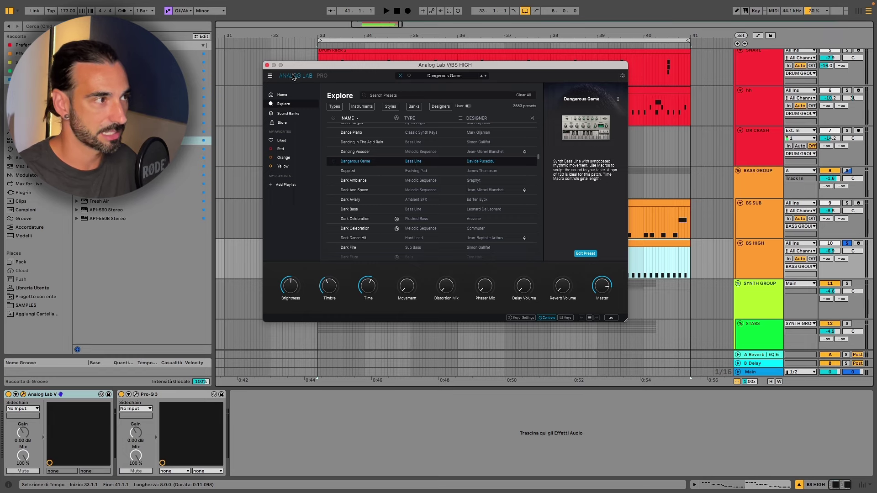
# Step: Audition the soloed BS HIGH bass from bar 33
pyautogui.click(318, 260)
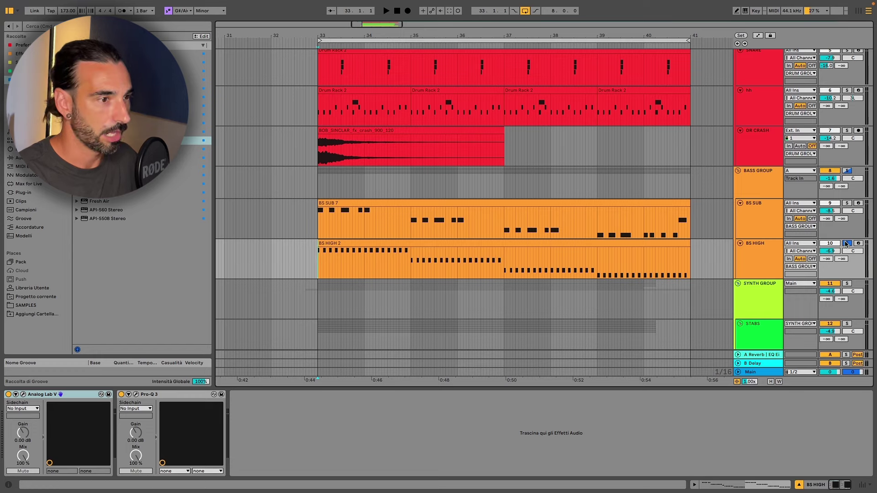
pyautogui.press('space')
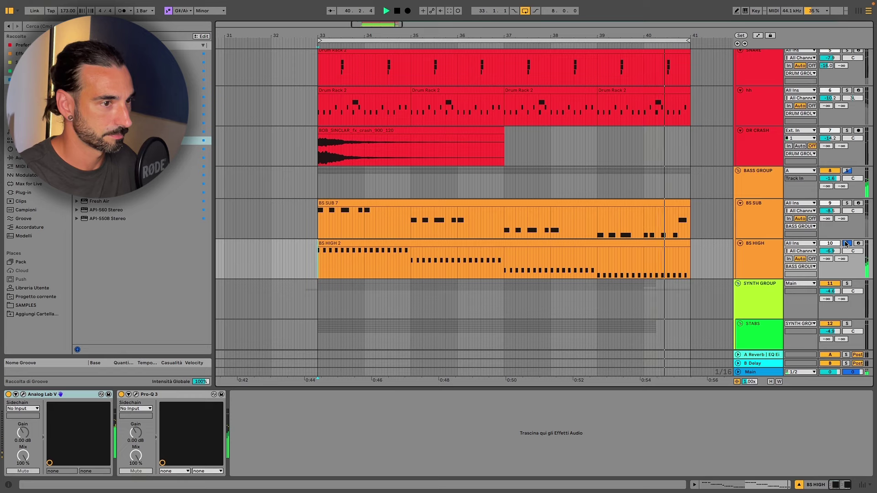
pyautogui.press('space')
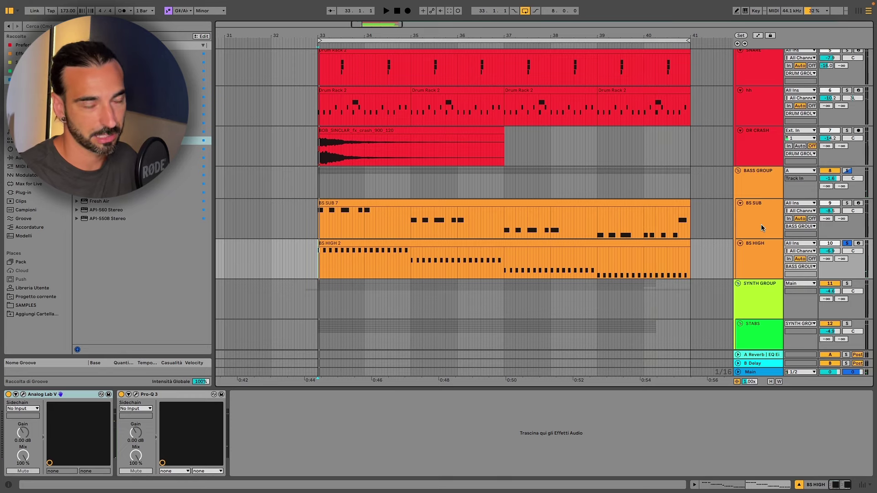
# Step: Solo the whole BASS GROUP and examine its Pro-C 2 sidechain compressor and Basslane plug-in
pyautogui.click(847, 170)
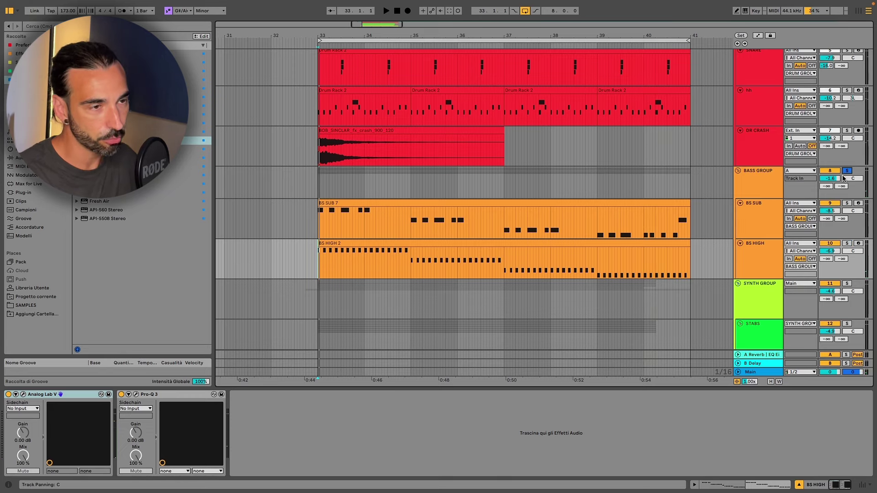
pyautogui.click(761, 192)
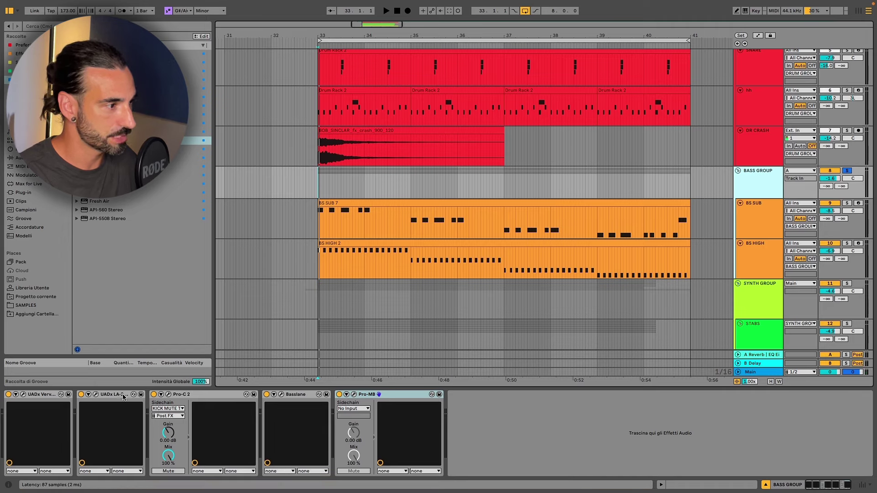
pyautogui.click(168, 395)
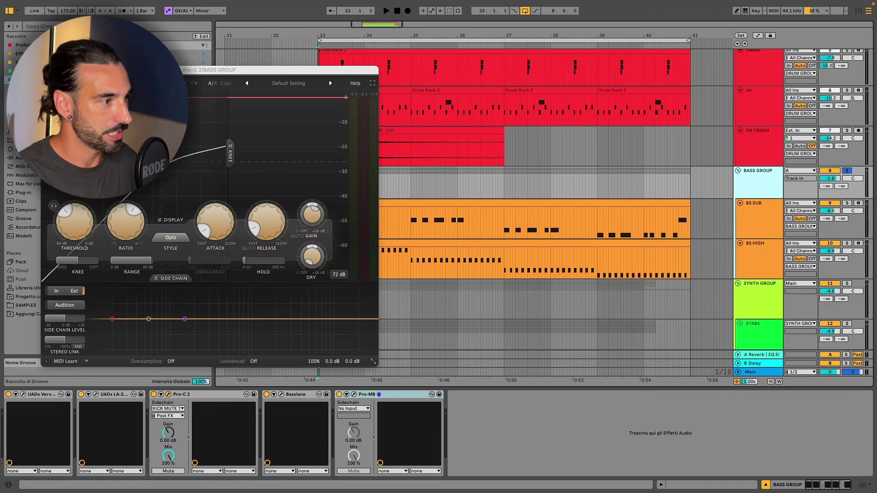
pyautogui.click(46, 70)
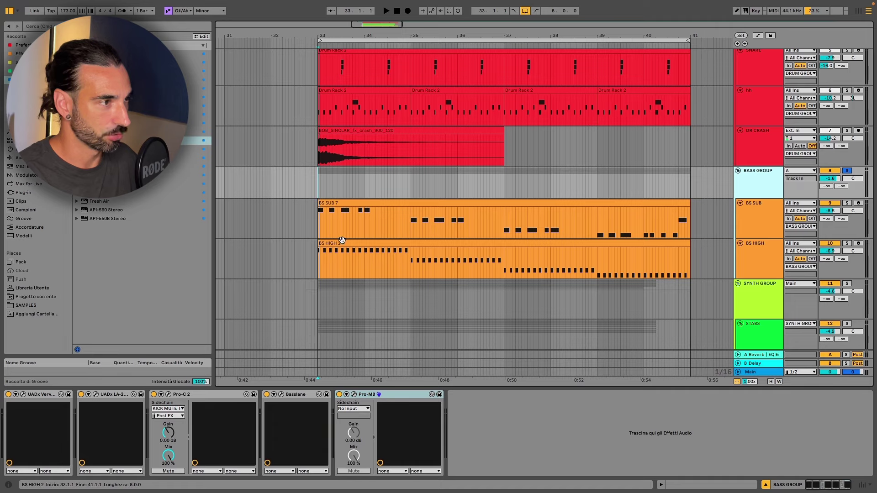
pyautogui.click(282, 395)
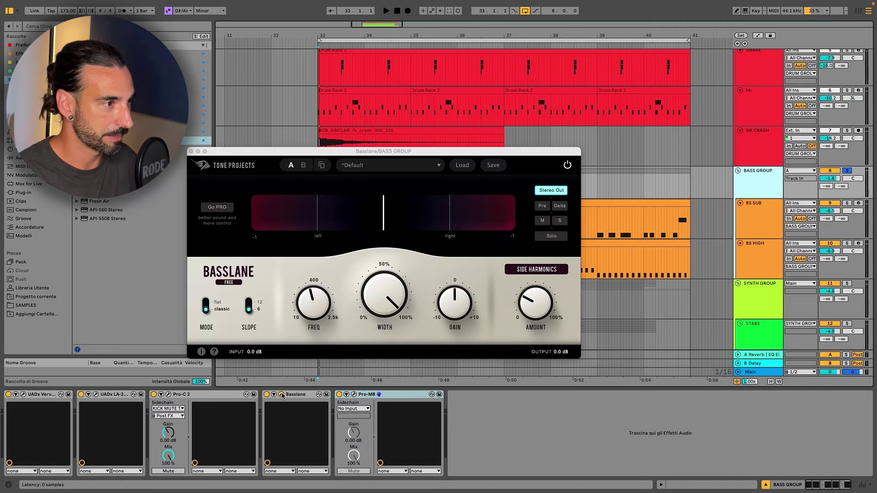
pyautogui.click(191, 152)
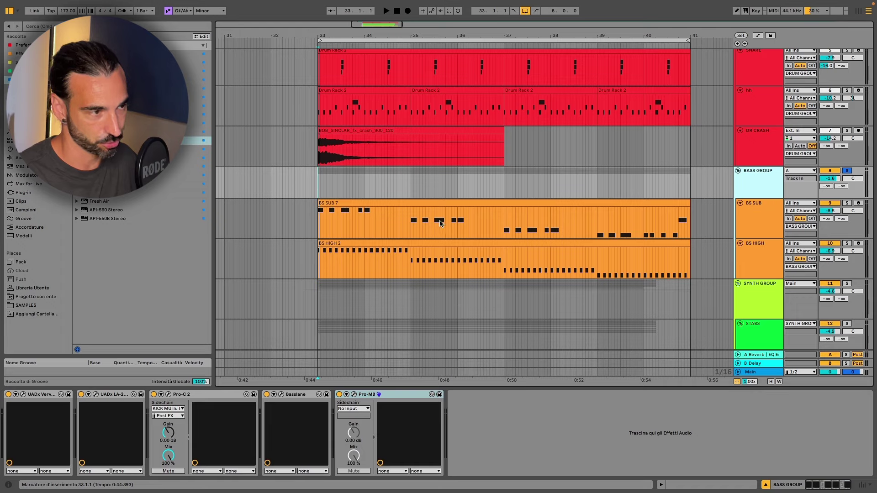
# Step: Examine the Pro-MB bands on the BASS GROUP and audition both bass layers together from bar 33
pyautogui.press('super+alt+p')
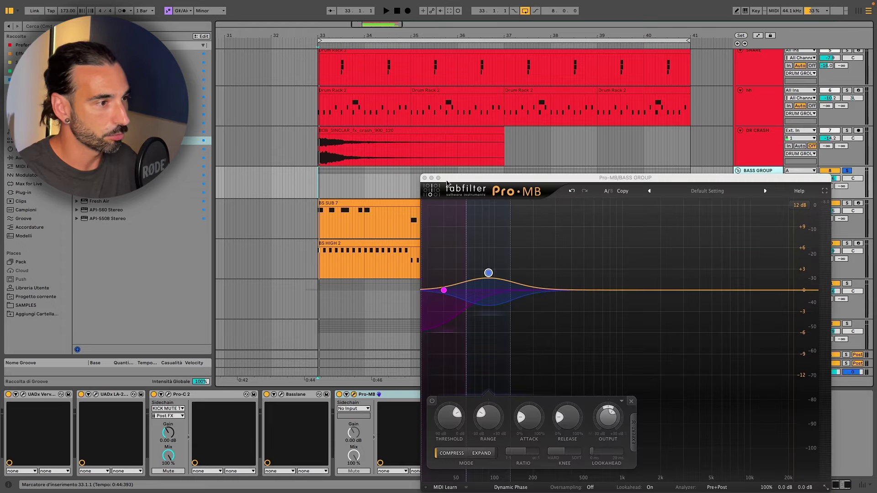
pyautogui.moveTo(464, 330)
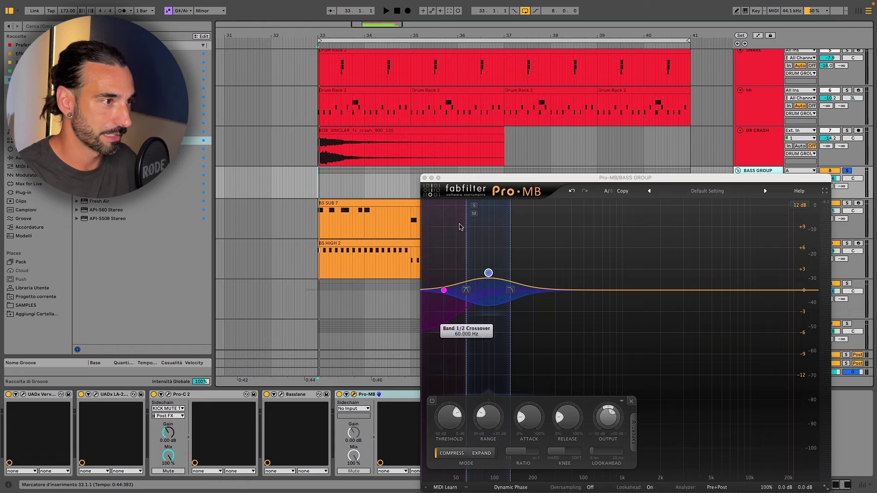
pyautogui.click(425, 178)
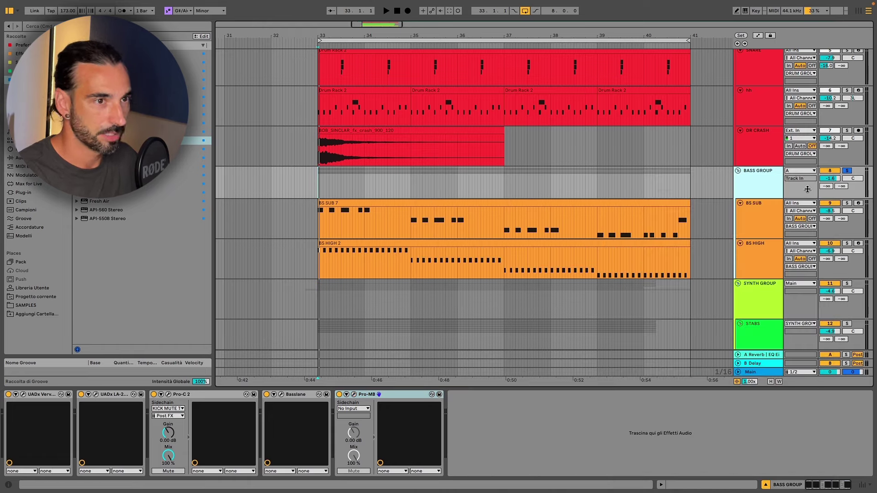
pyautogui.press('space')
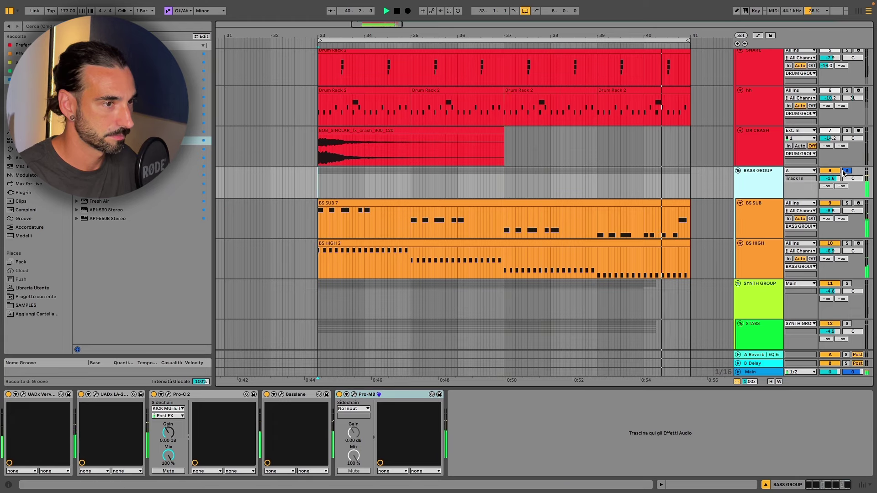
pyautogui.press('space')
# Step: Show the devices of the BS HIGH track and of the KICK MUTE TRI track in the DRUM GROUP
pyautogui.click(760, 261)
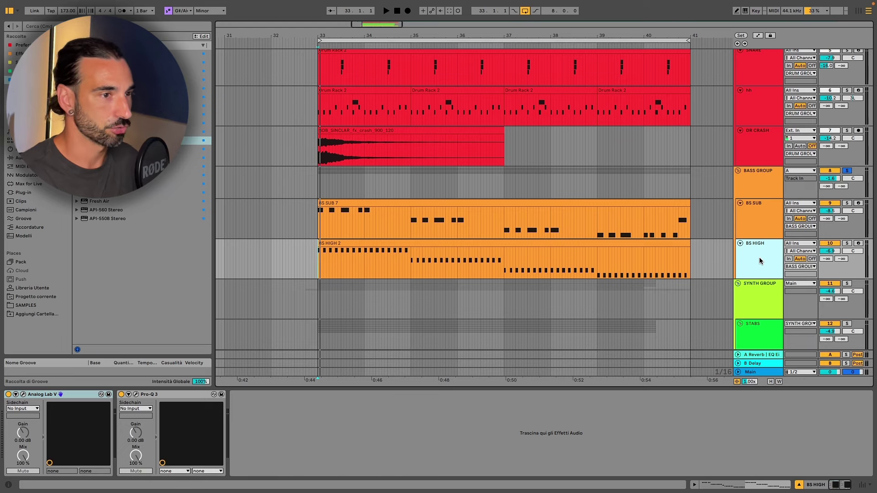
pyautogui.scroll(5, 760, 261)
pyautogui.click(747, 151)
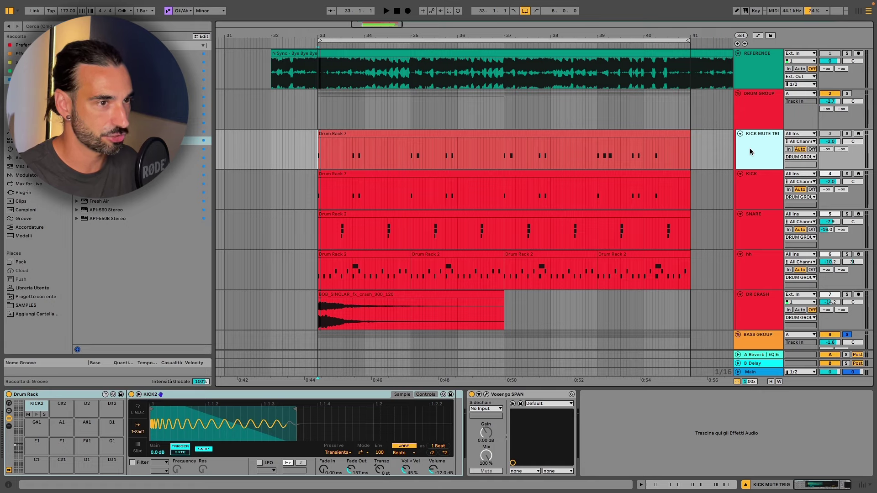
# Step: Solo the KICK track and audition it from bar 33
pyautogui.click(317, 190)
pyautogui.press('s')
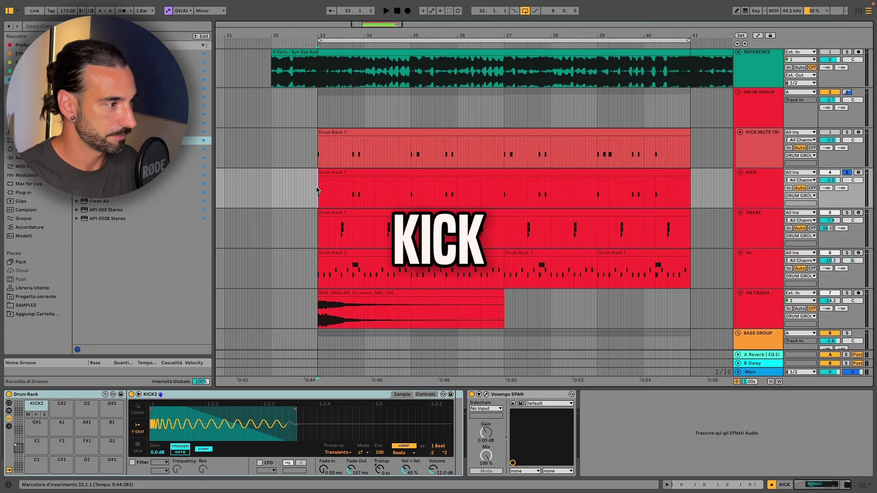
pyautogui.press('space')
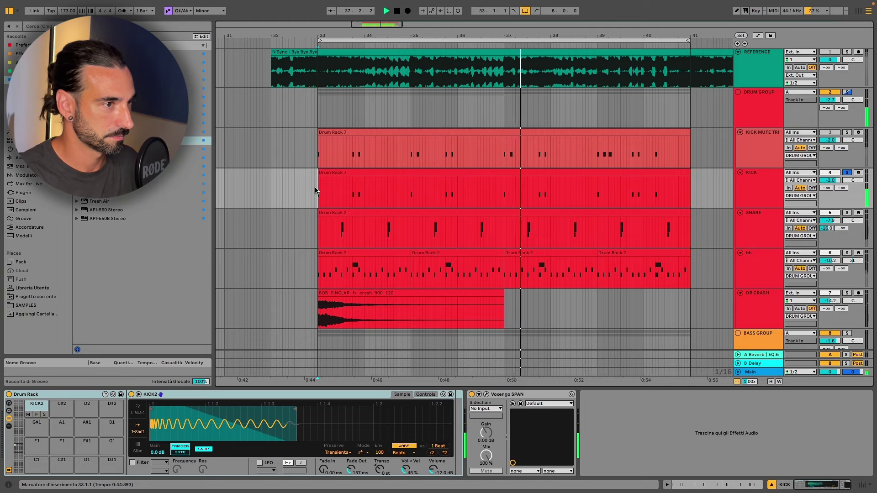
# Step: Solo the SNARE track and look through its Drum Rack device chain
pyautogui.click(848, 213)
pyautogui.click(754, 236)
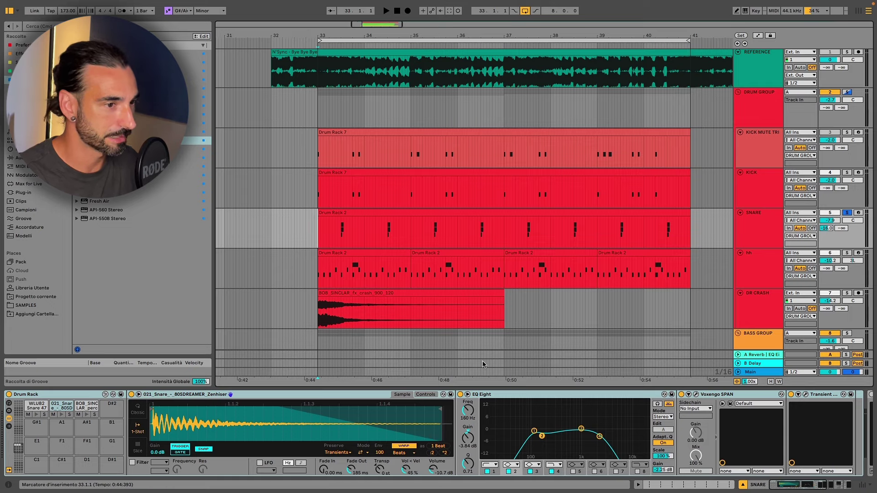
pyautogui.hscroll(5, 445, 434)
pyautogui.hscroll(-5, 446, 434)
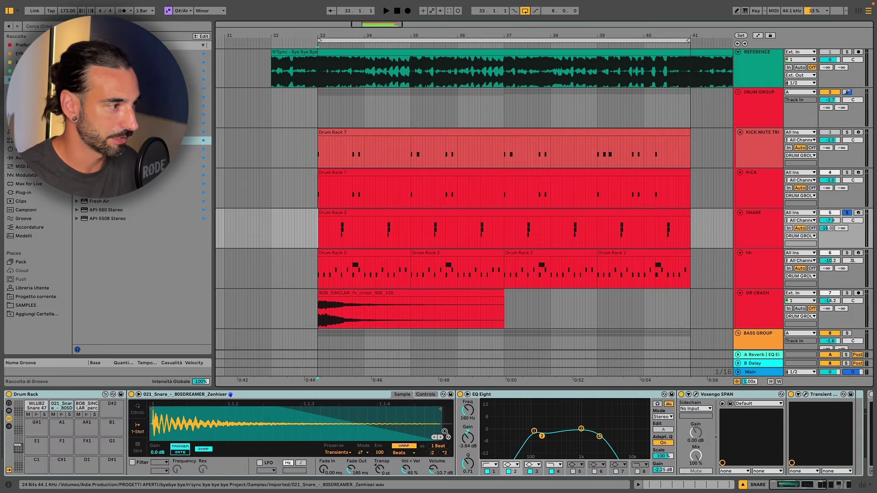
# Step: Audition the WLUB2 Snare 47 and 021_Snare 80SDREAMER samples in the snare Drum Rack and view each one's device chain
pyautogui.click(35, 407)
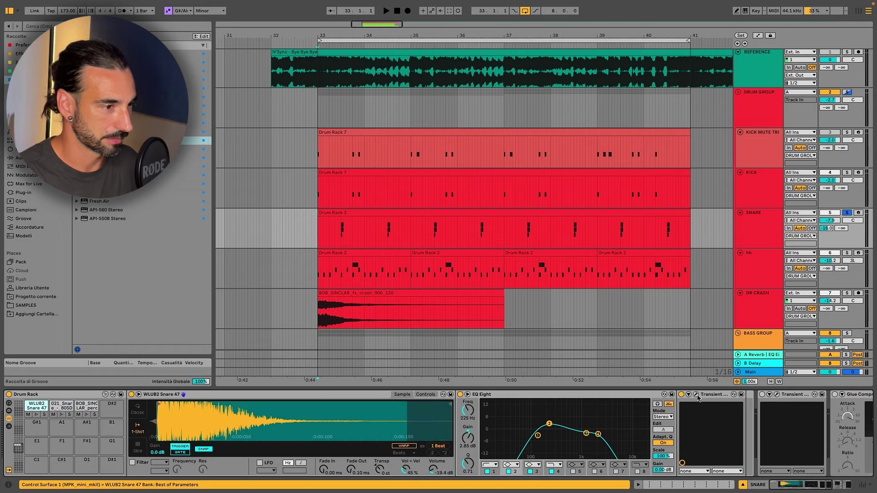
pyautogui.click(37, 416)
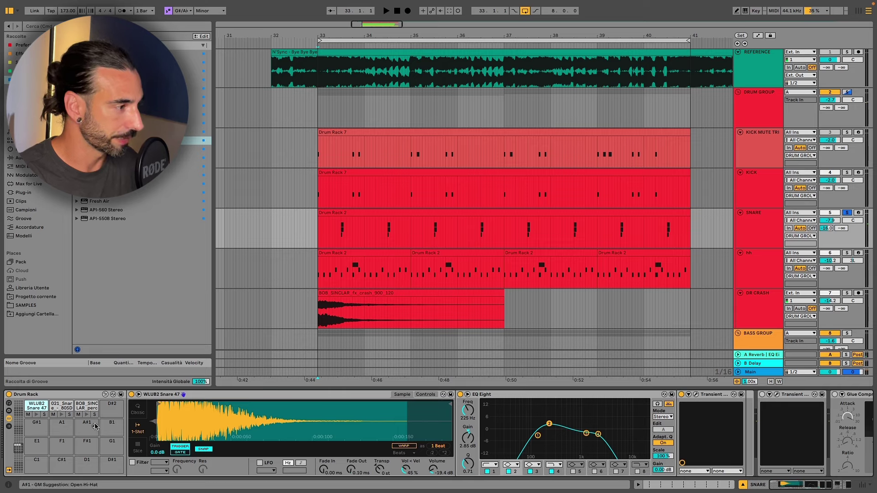
pyautogui.click(60, 417)
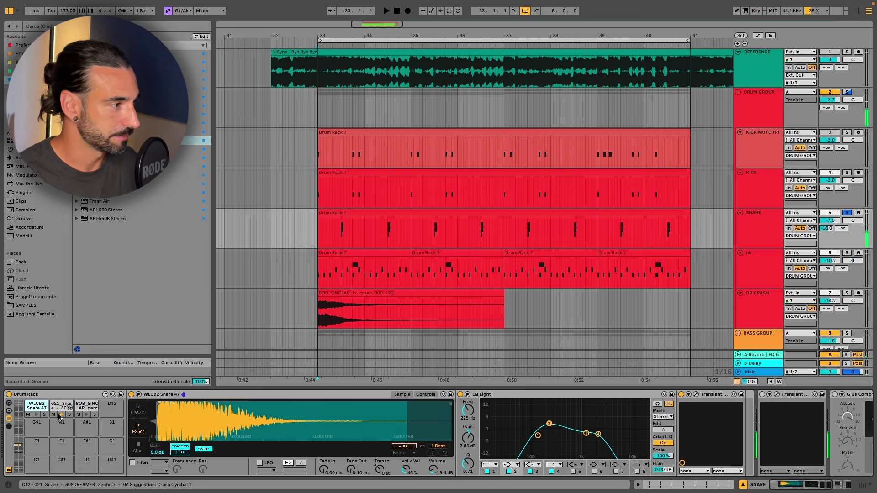
pyautogui.click(60, 416)
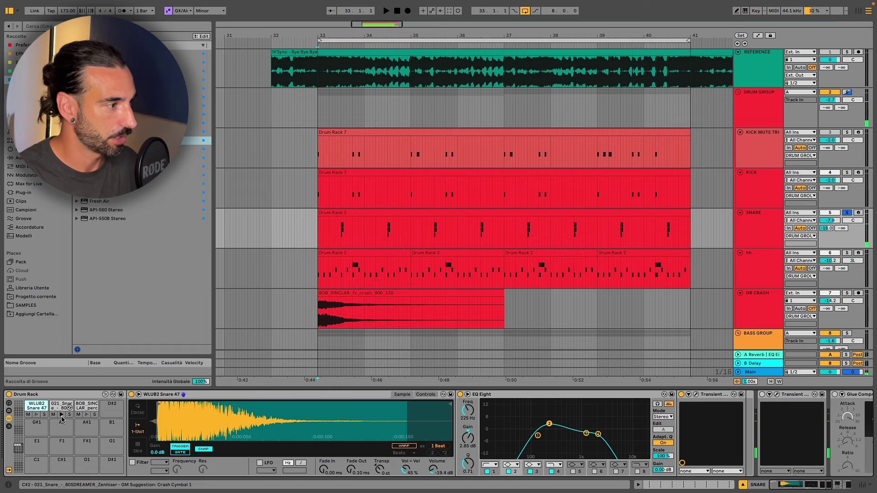
pyautogui.click(61, 416)
pyautogui.click(60, 410)
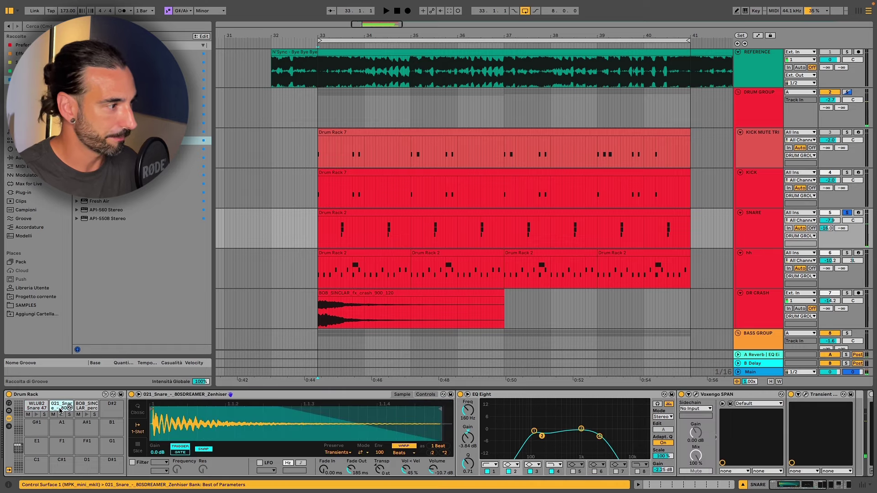
# Step: Audition the 021_Snare and BOB_SINCLAR percussion samples in the snare Drum Rack, and play back the soloed SNARE track
pyautogui.click(61, 415)
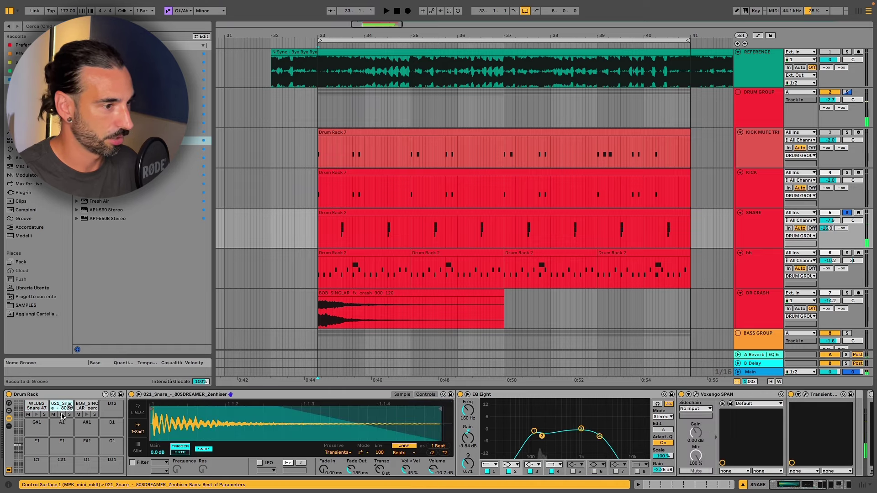
pyautogui.click(62, 416)
pyautogui.click(61, 416)
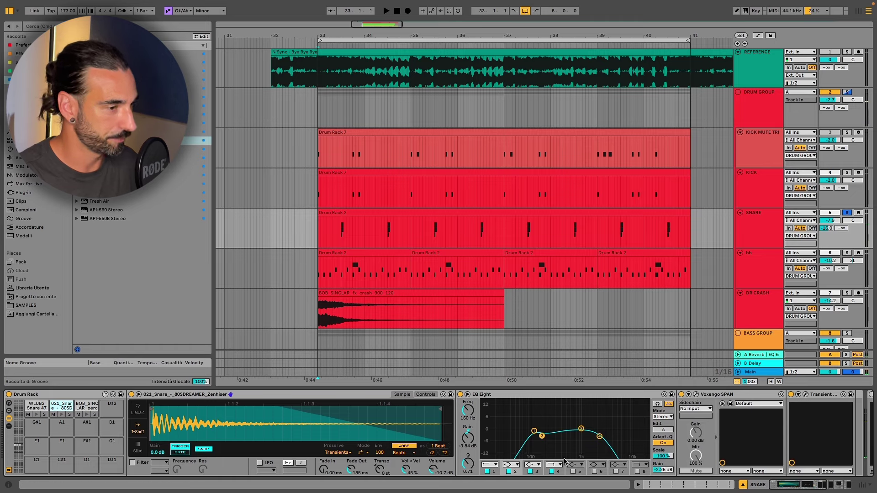
pyautogui.click(85, 412)
pyautogui.click(85, 415)
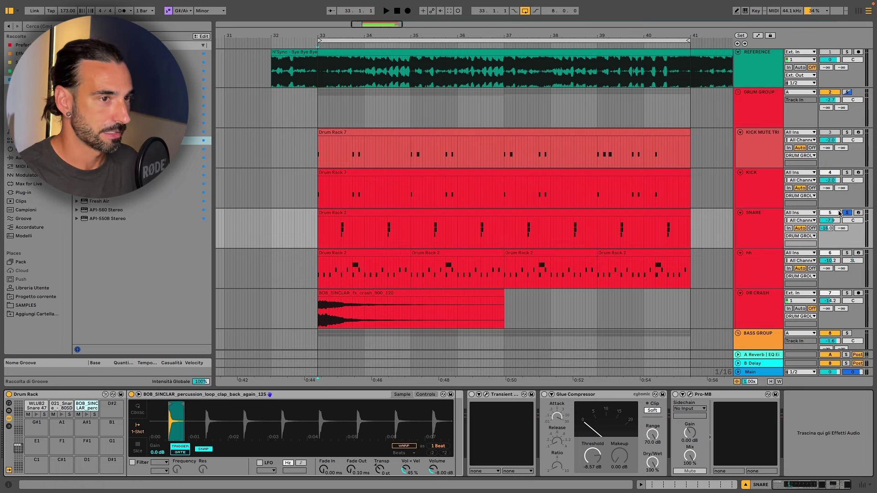
pyautogui.press('space')
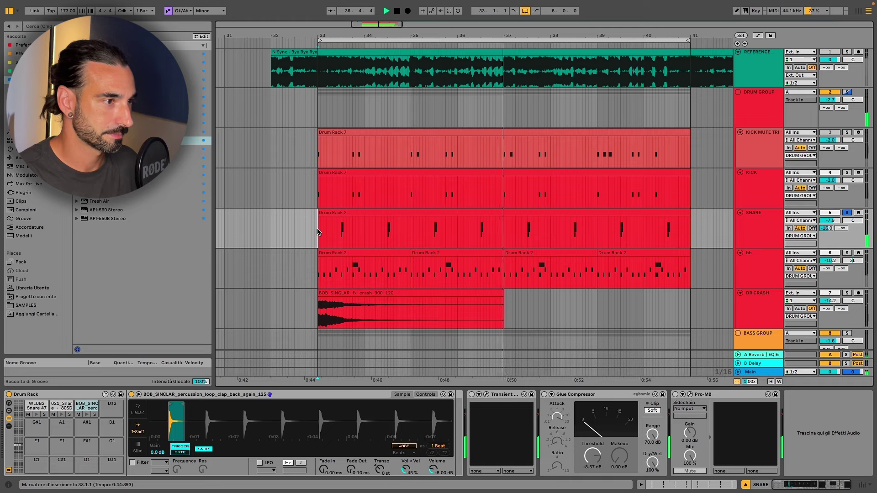
pyautogui.press('space')
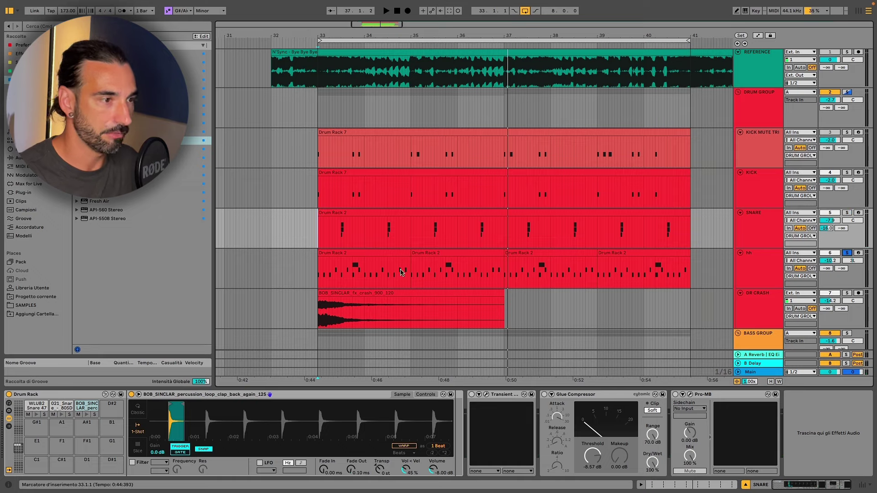
# Step: Show the hh track's Drum Rack and audition its closed hat, BREATHE CAROLINA open hat and VPE1 OP HiHat 012 samples
pyautogui.click(322, 274)
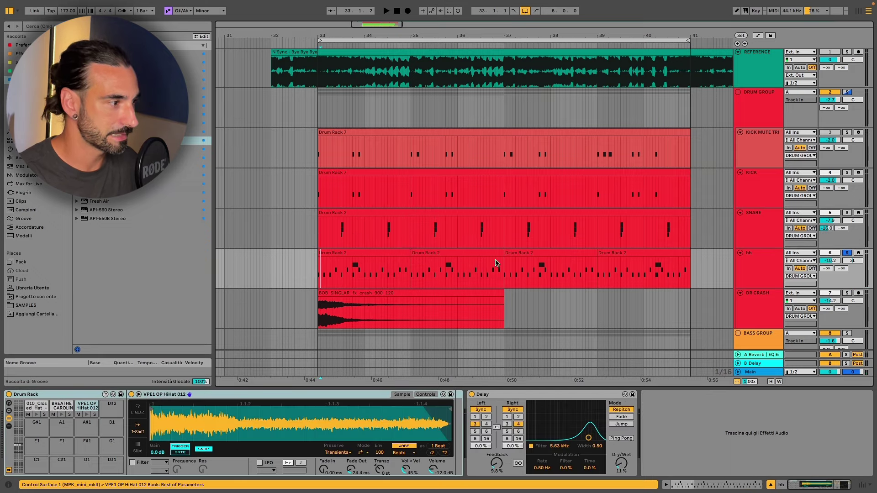
pyautogui.click(36, 416)
pyautogui.click(61, 414)
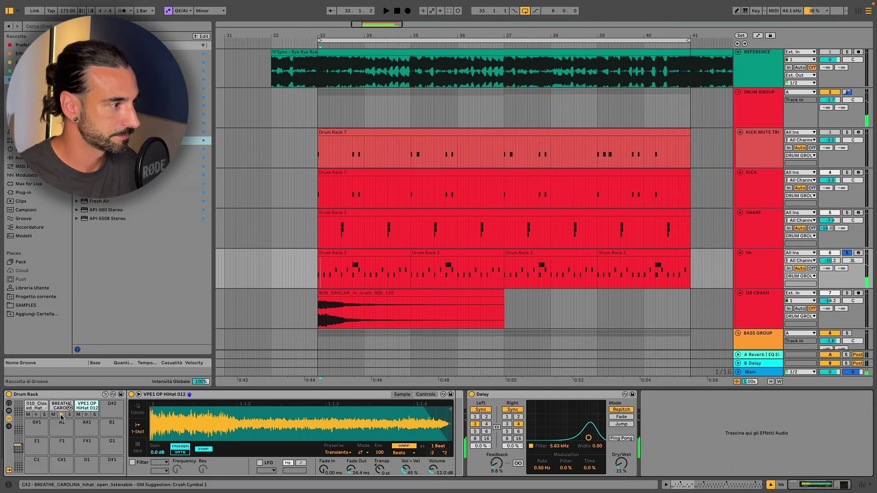
pyautogui.click(61, 414)
pyautogui.click(86, 414)
pyautogui.click(85, 415)
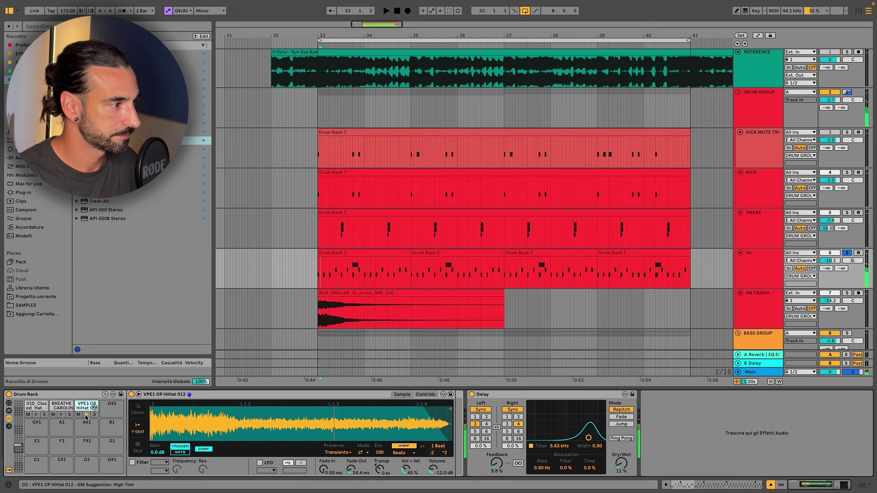
pyautogui.click(87, 415)
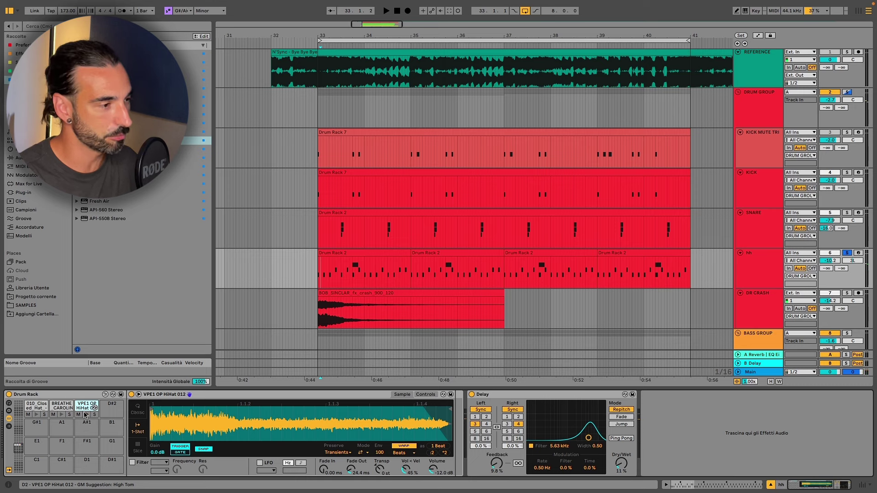
pyautogui.click(86, 415)
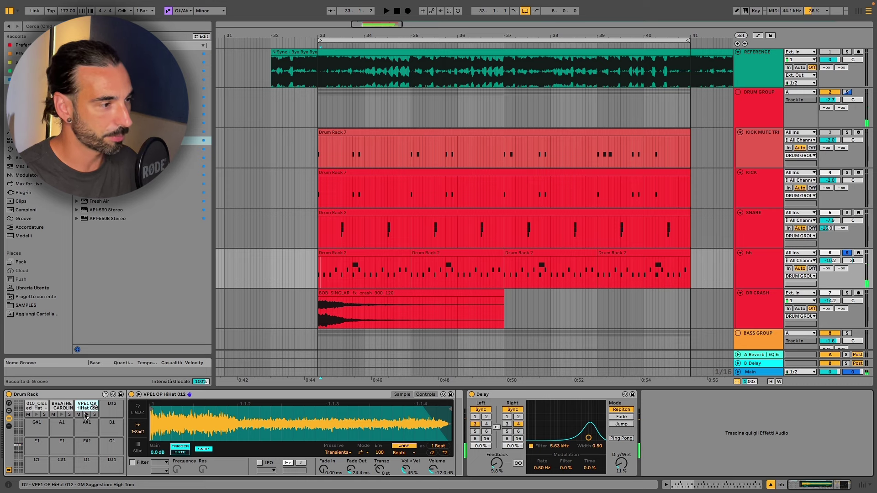
pyautogui.click(86, 415)
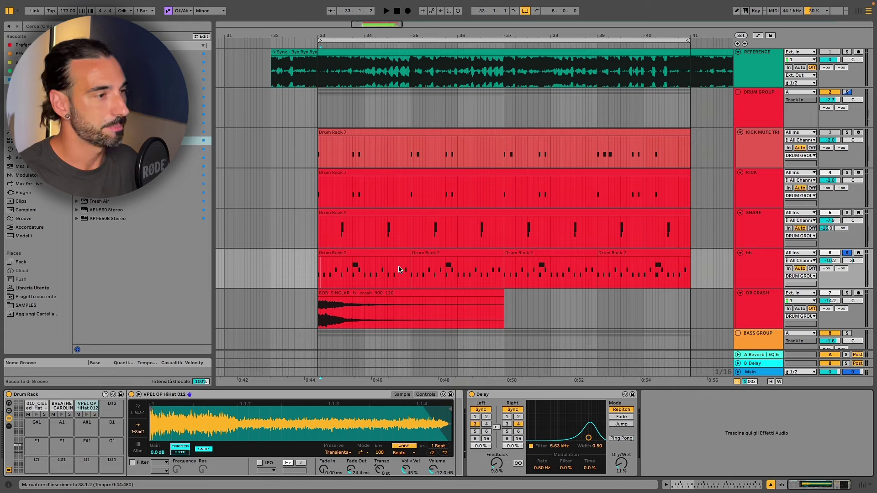
# Step: Play the soloed hh track from the start of its first clip at bar 33
pyautogui.click(347, 273)
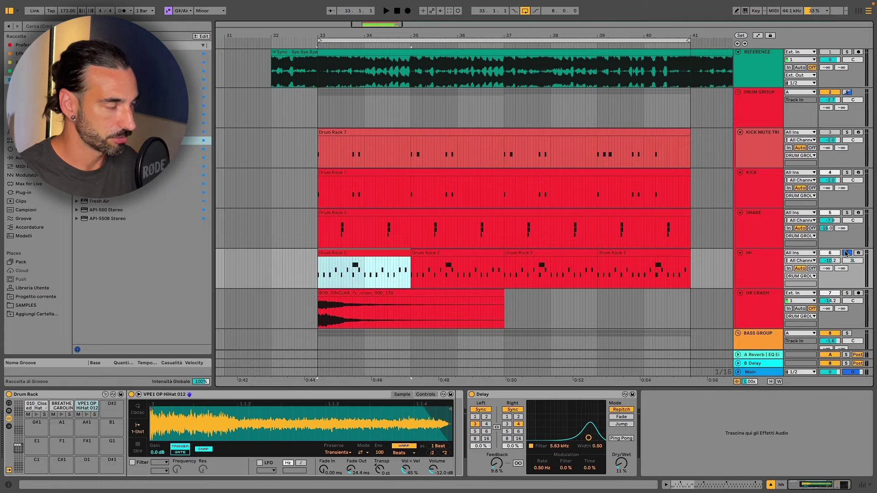
pyautogui.press('space')
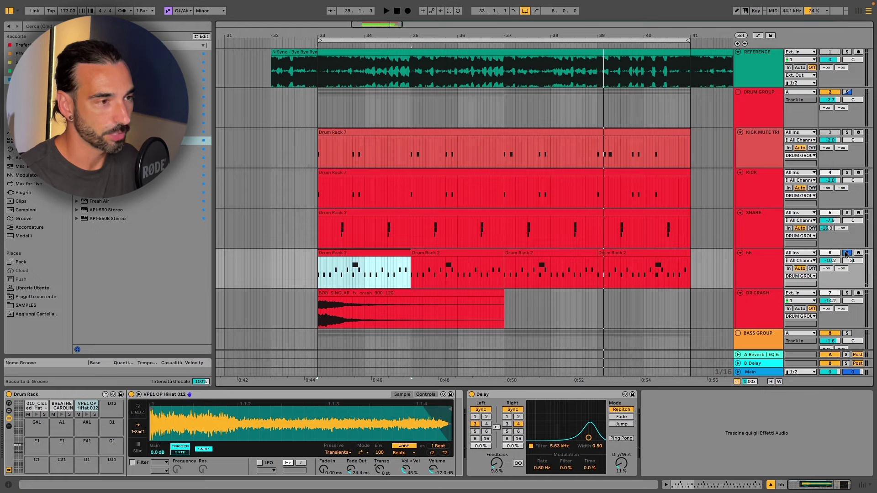
pyautogui.click(769, 274)
# Step: Solo the DR CRASH track and audition its crash sample from bar 33
pyautogui.scroll(-2, 813, 219)
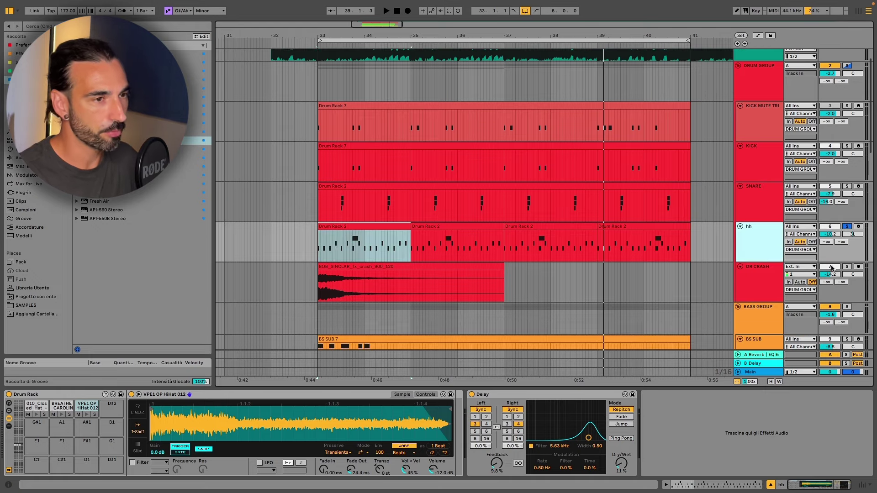
pyautogui.click(846, 268)
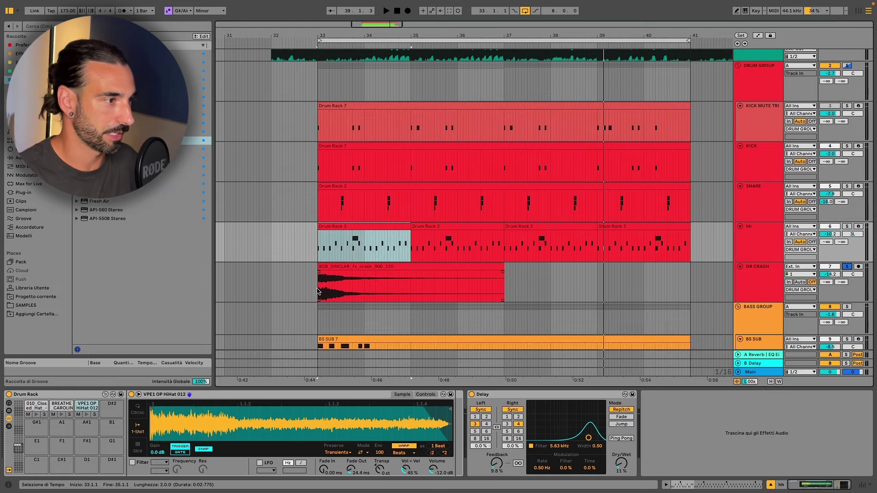
pyautogui.click(318, 292)
pyautogui.press('space')
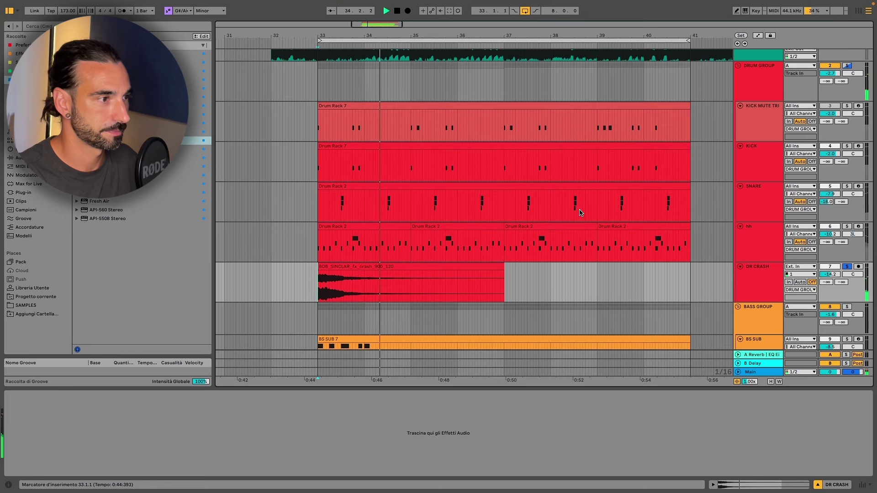
# Step: Solo the whole DRUM GROUP, play all drum parts together, and unsolo the group
pyautogui.scroll(1, 849, 94)
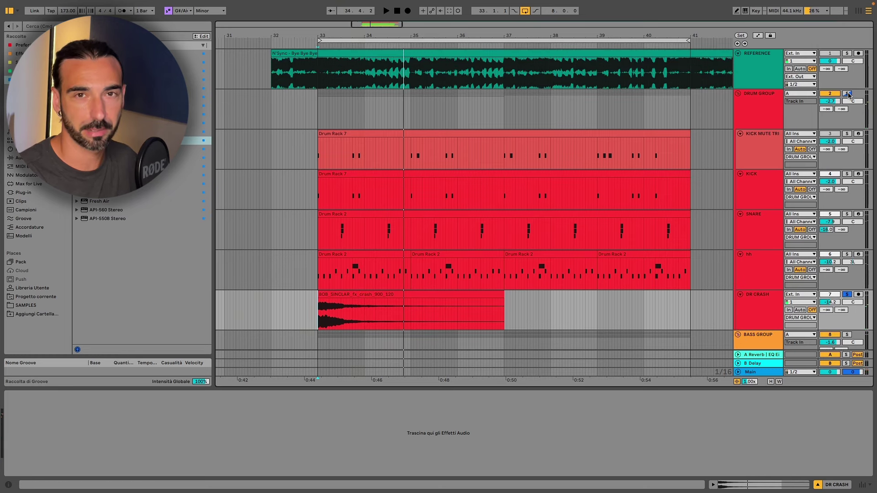
pyautogui.click(847, 93)
pyautogui.press('space')
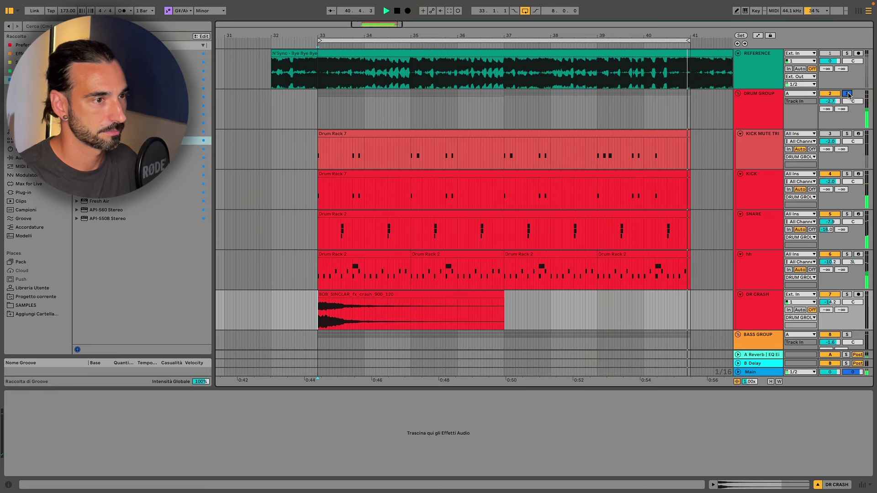
pyautogui.click(847, 94)
pyautogui.press('space')
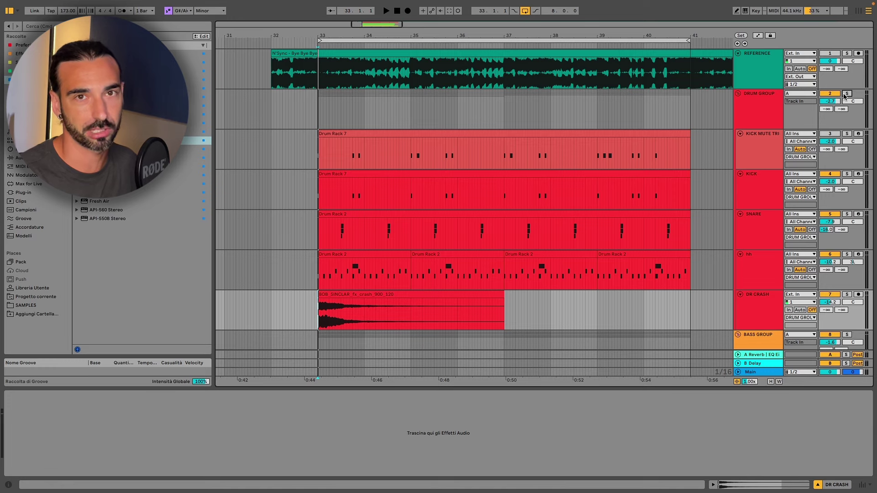
# Step: Solo the REFERENCE track, play the original song, and check its ISOL8 and Voxengo SPAN plug-ins
pyautogui.click(848, 53)
pyautogui.press('space')
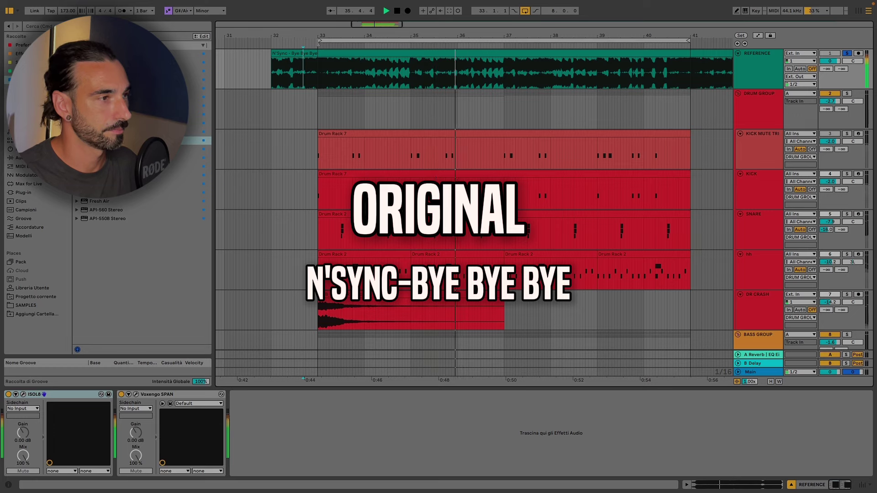
pyautogui.click(8, 395)
pyautogui.click(136, 395)
pyautogui.moveTo(611, 201); pyautogui.dragTo(517, 182)
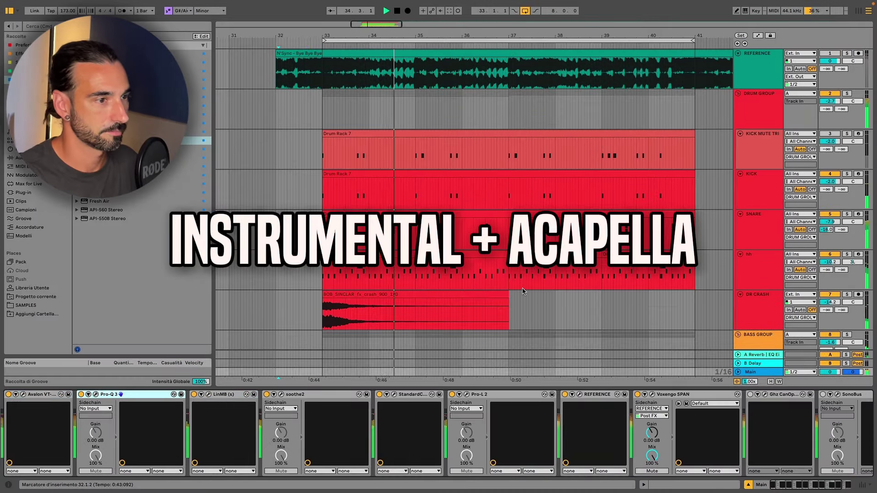
# Step: Play the full instrumental with the acapella while looking through the drum, bass, synth and vocal tracks
pyautogui.scroll(-6, 523, 291)
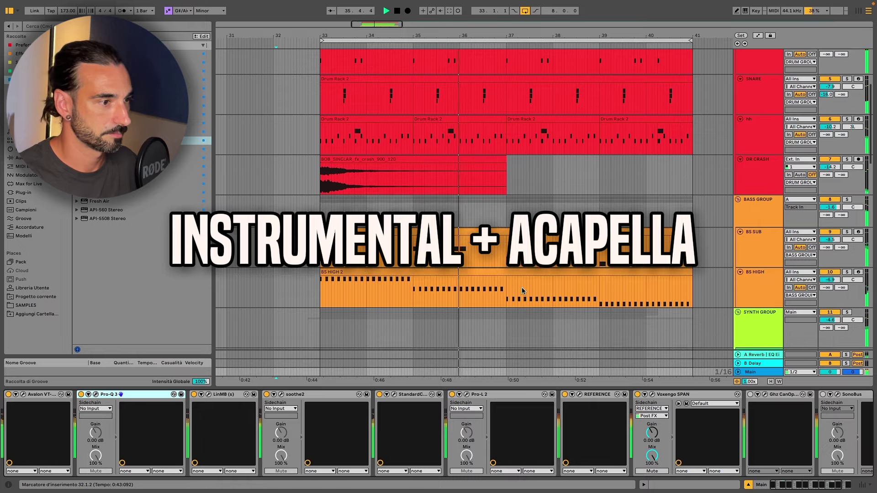
pyautogui.scroll(-1, 522, 291)
pyautogui.scroll(-14, 523, 291)
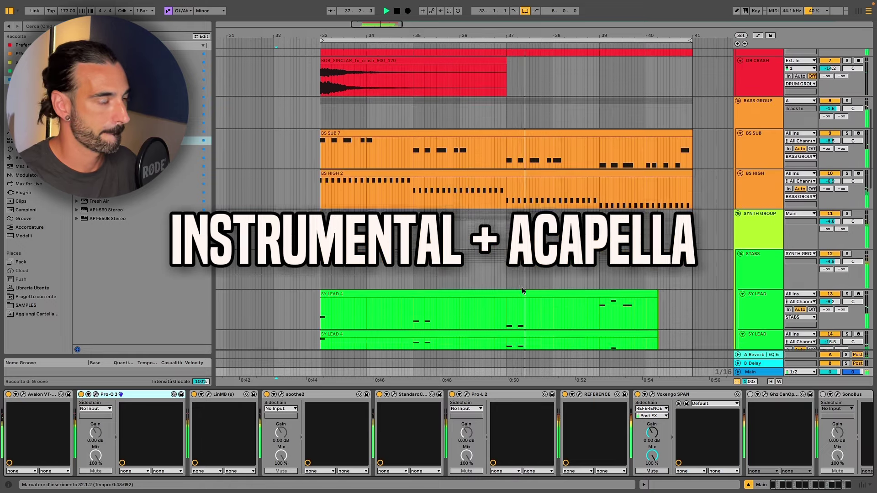
pyautogui.scroll(-14, 522, 287)
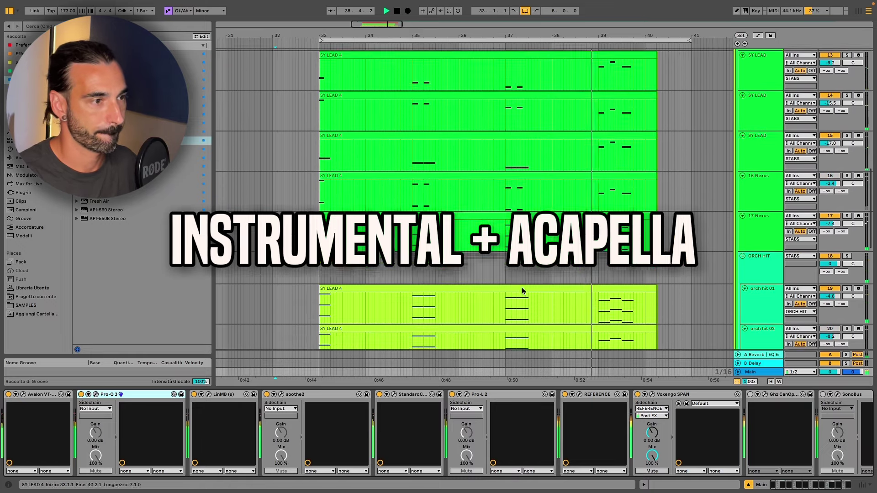
pyautogui.scroll(-12, 522, 287)
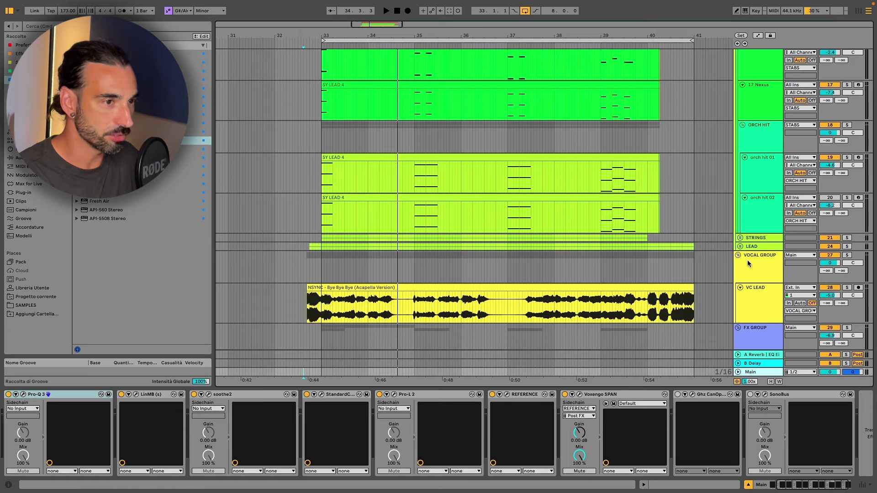
# Step: Unfold the LEAD group, solo it to audition the LEAD MID and LEAD HIGH parts, and unsolo it
pyautogui.click(741, 246)
pyautogui.click(846, 248)
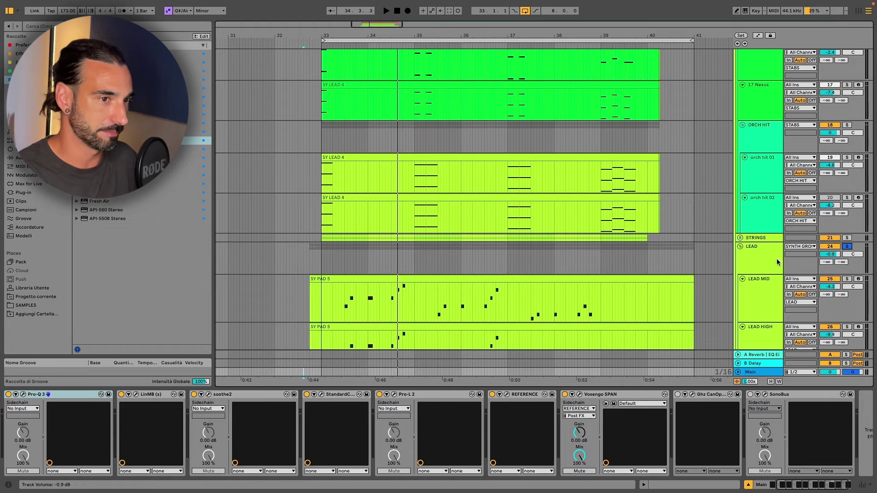
pyautogui.press('space')
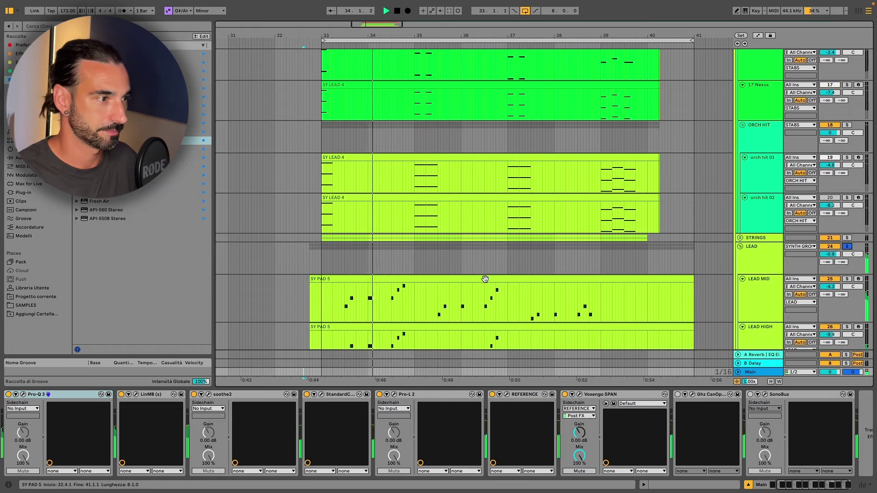
pyautogui.click(848, 248)
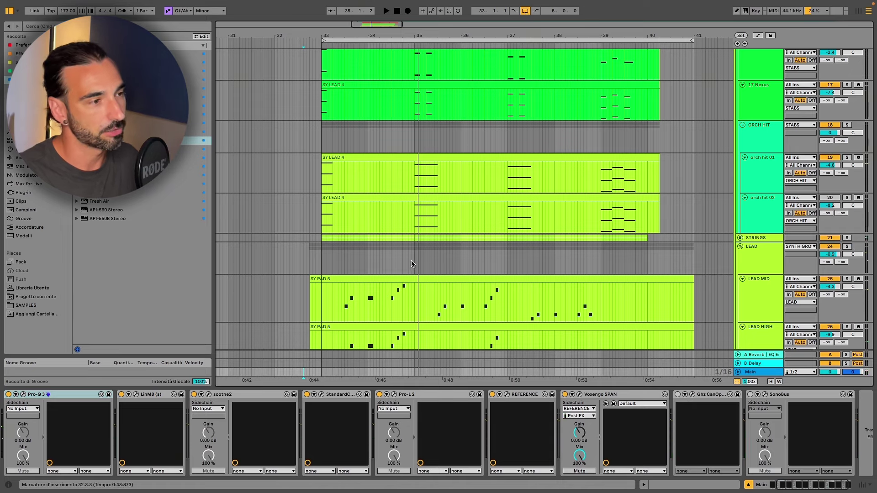
# Step: Set the insert marker to bar 33 on the LEAD group and show the group's device chain
pyautogui.click(388, 265)
pyautogui.scroll(-3, 356, 238)
pyautogui.click(321, 213)
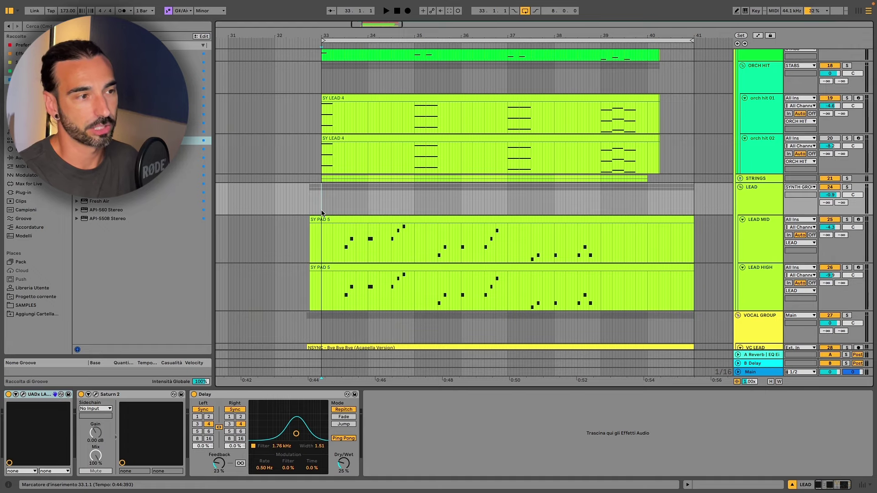
pyautogui.scroll(-5, 661, 201)
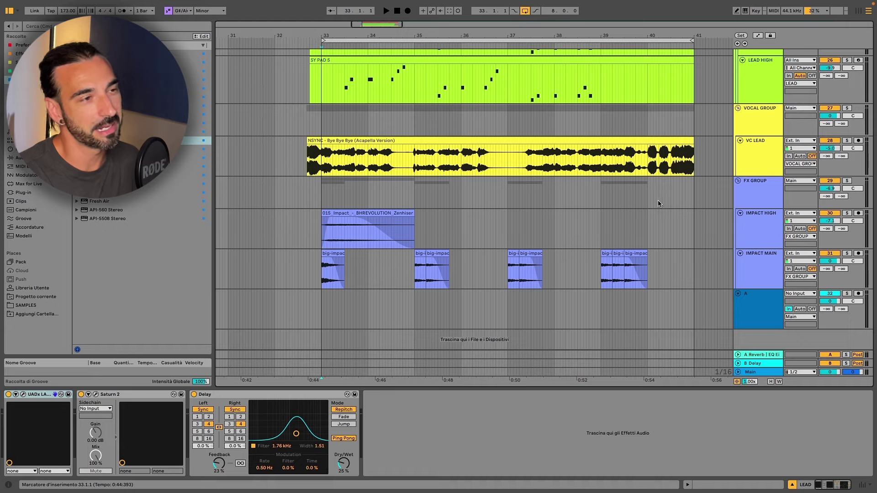
pyautogui.scroll(7, 641, 206)
pyautogui.scroll(8, 641, 208)
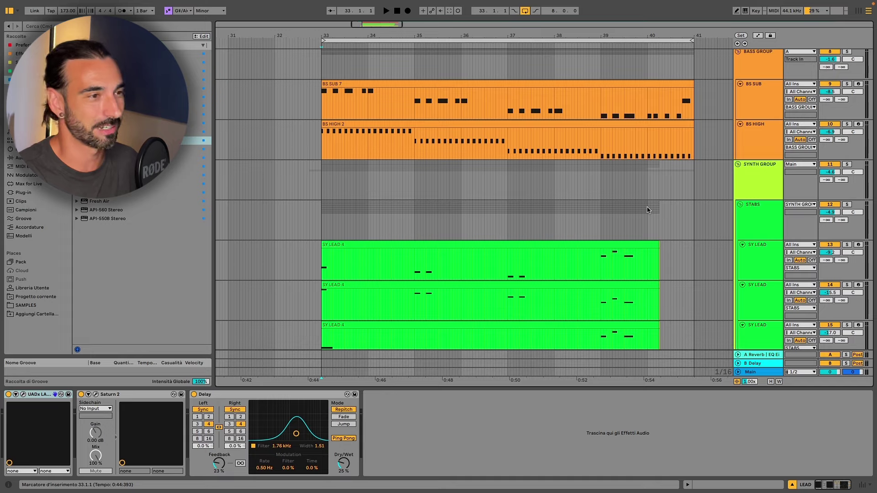
# Step: Show the Pro-Q 3, LinMB and soothe2 plug-ins of the Main track during playback, moving the soothe2 window upwards
pyautogui.scroll(-10, 691, 183)
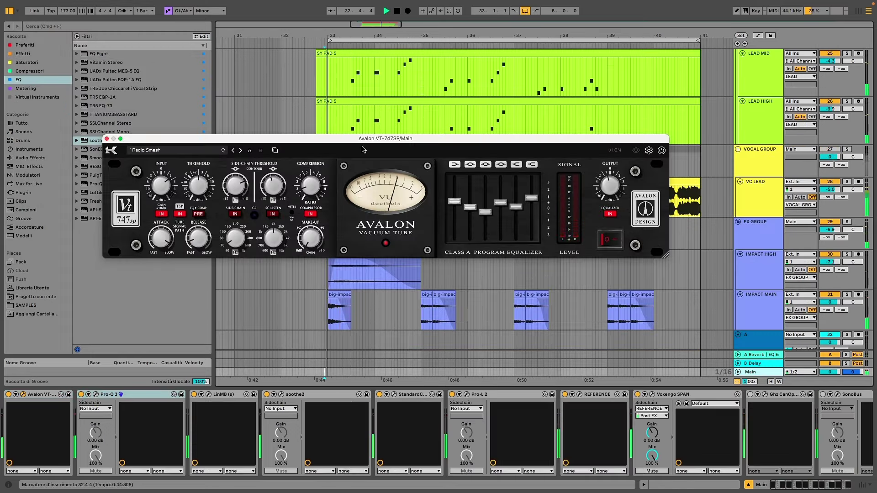
pyautogui.click(95, 395)
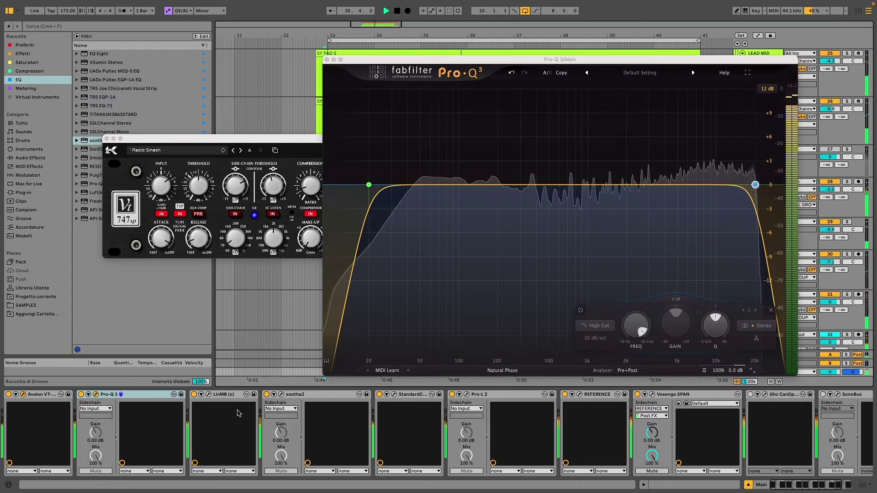
pyautogui.click(208, 395)
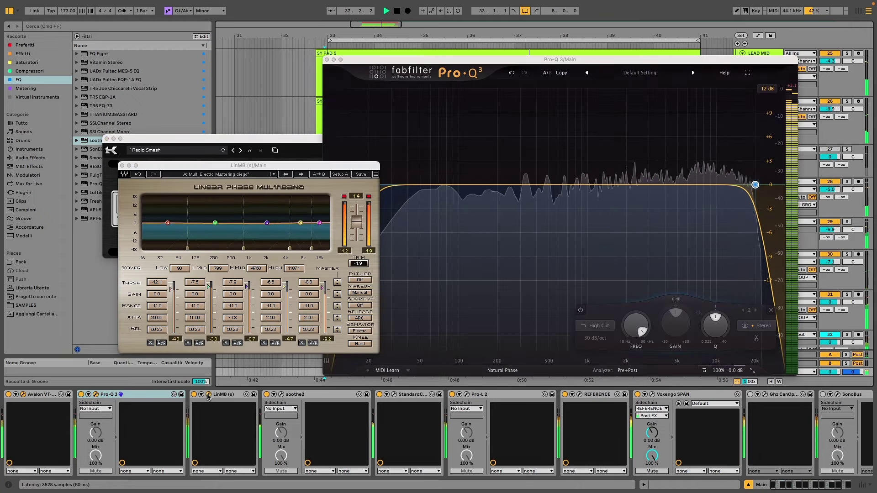
pyautogui.click(278, 395)
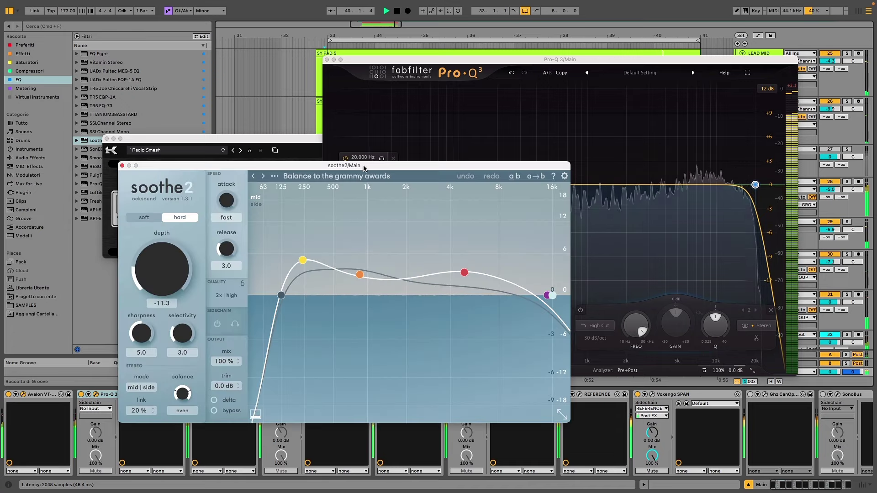
pyautogui.moveTo(352, 169); pyautogui.dragTo(352, 95)
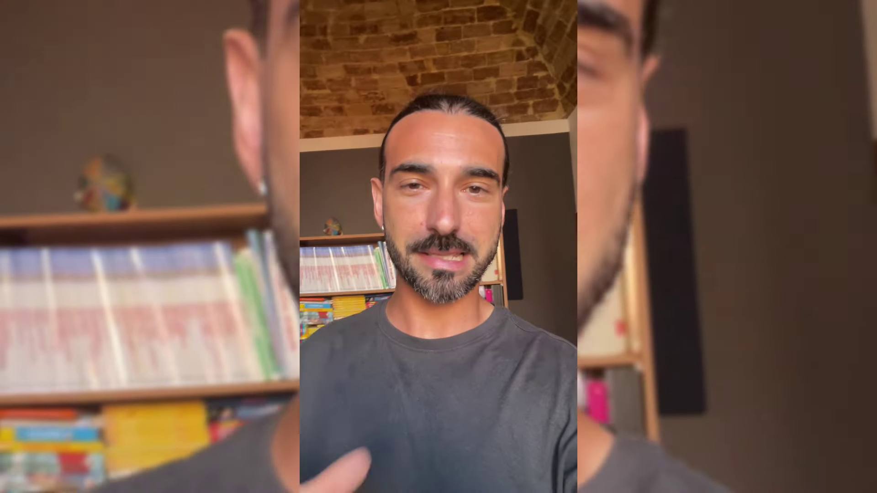